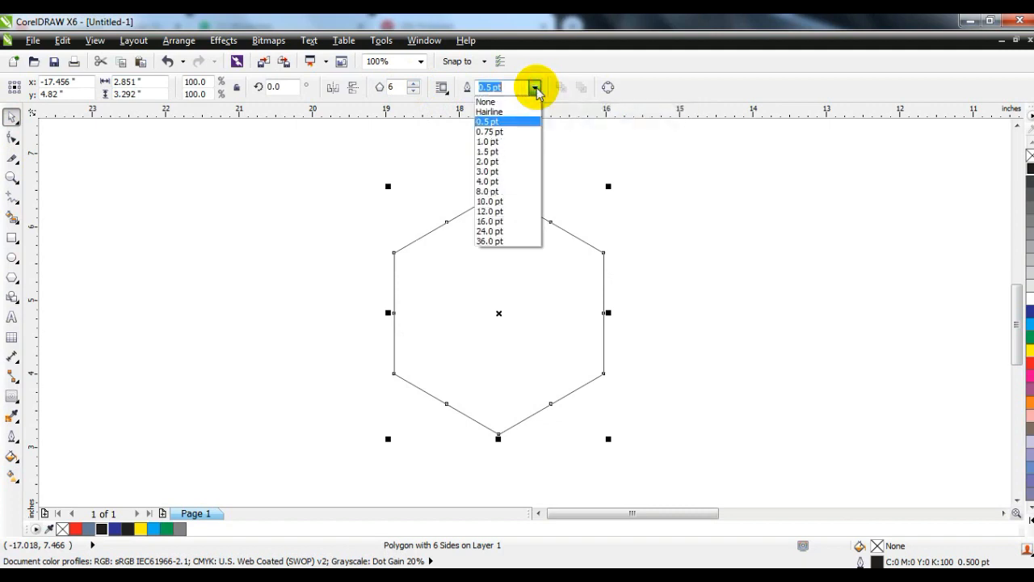
Give the hexagon a 3.0 pt outline and place a smaller concentric copy of it inside.
left_click(489, 171)
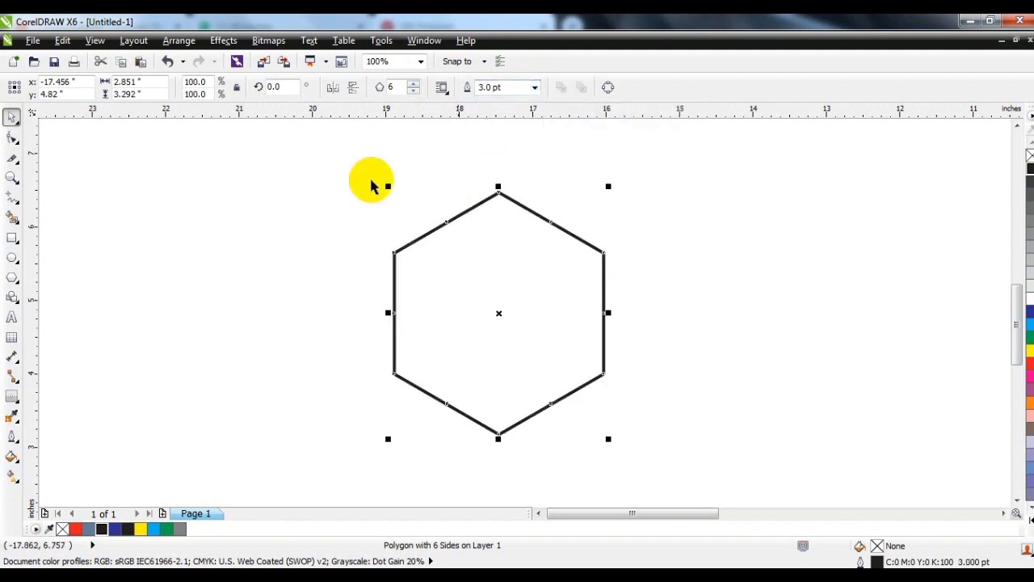
left_click(269, 181)
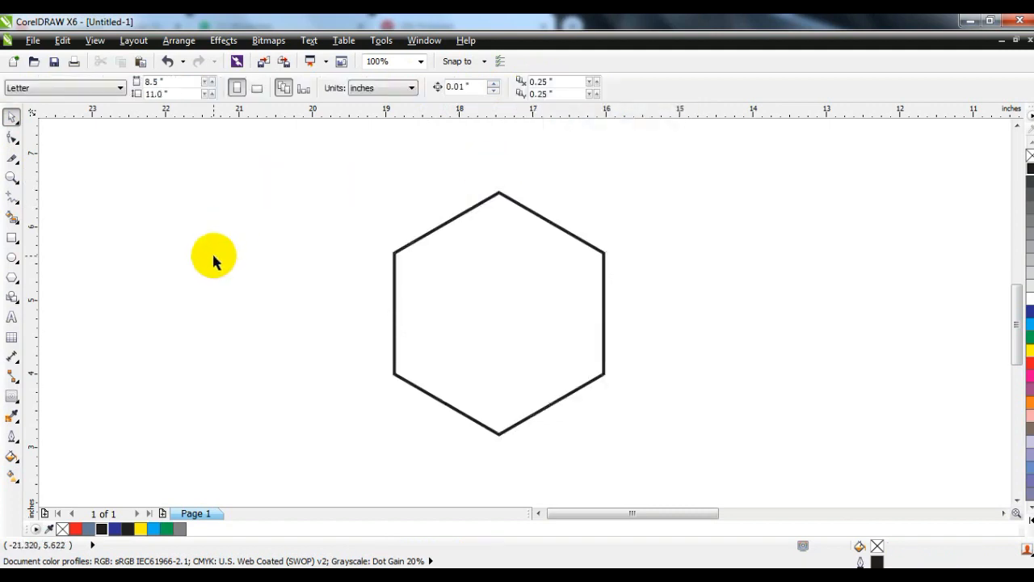
right_click(395, 260)
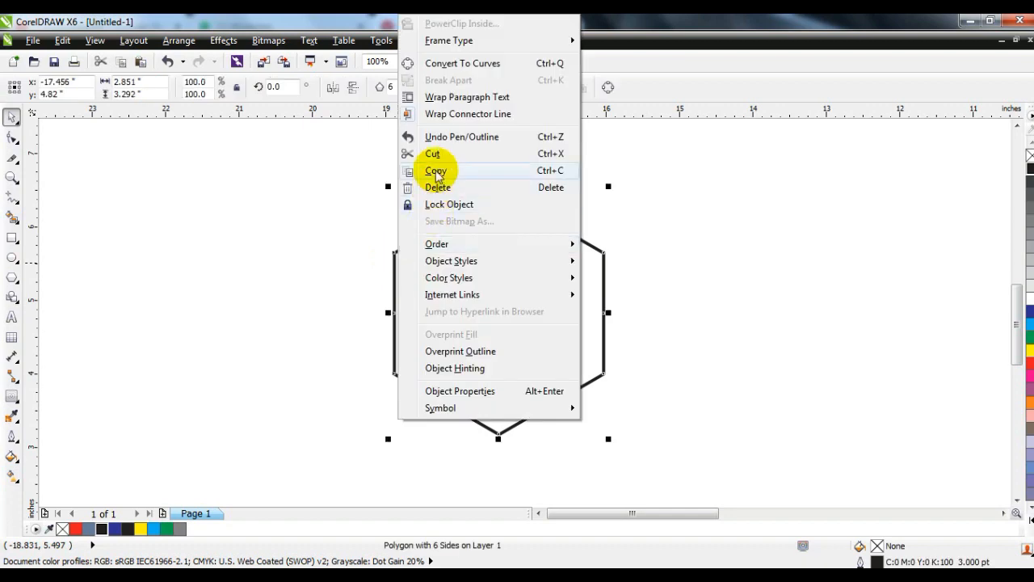
left_click(435, 171)
left_click(317, 229)
right_click(289, 212)
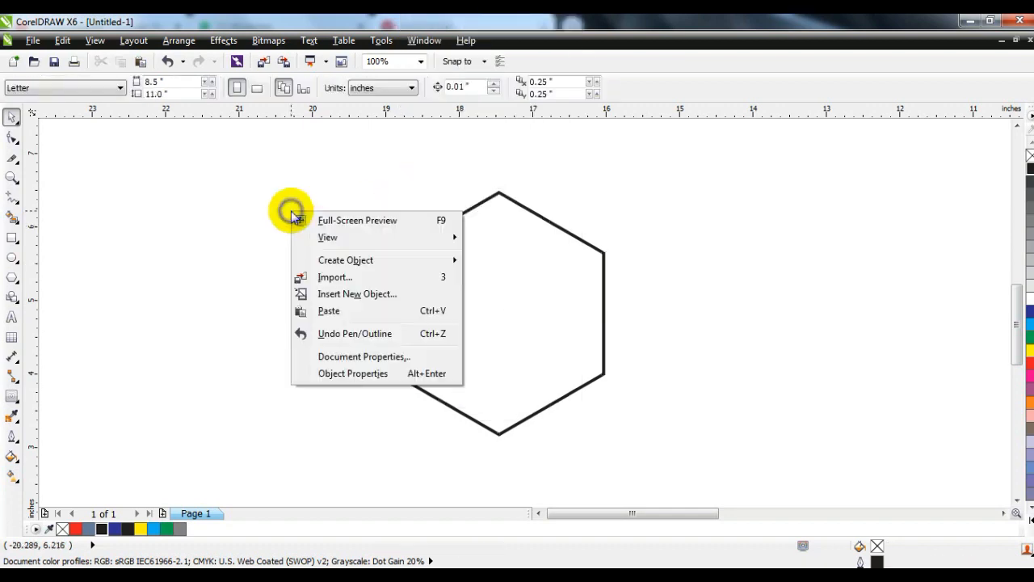
left_click(319, 312)
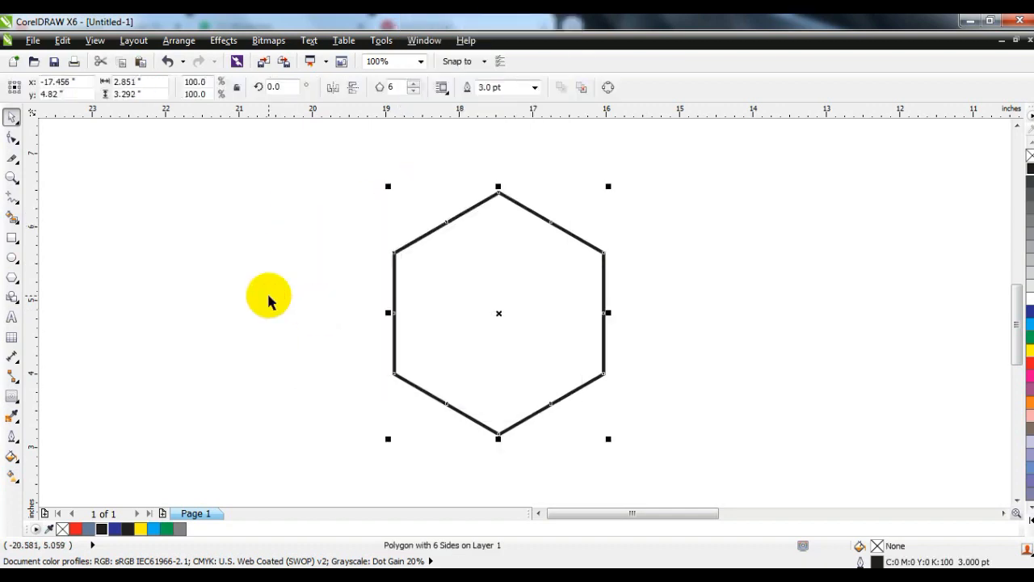
left_click_drag(606, 186, 600, 208)
left_click(684, 218)
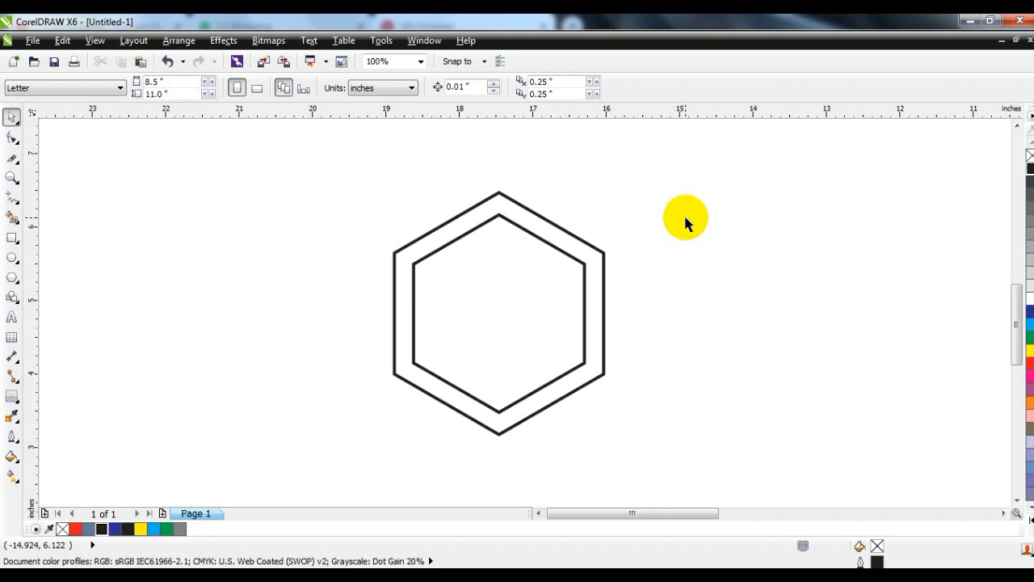
Combine the two concentric hexagons into a single ring shape and fill it with red.
left_click_drag(733, 182, 296, 461)
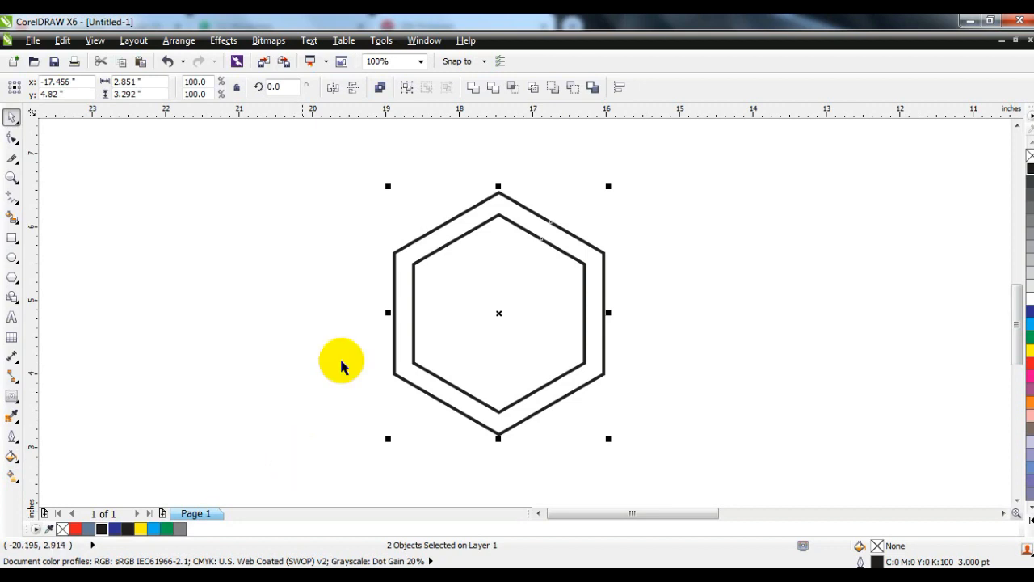
left_click(379, 87)
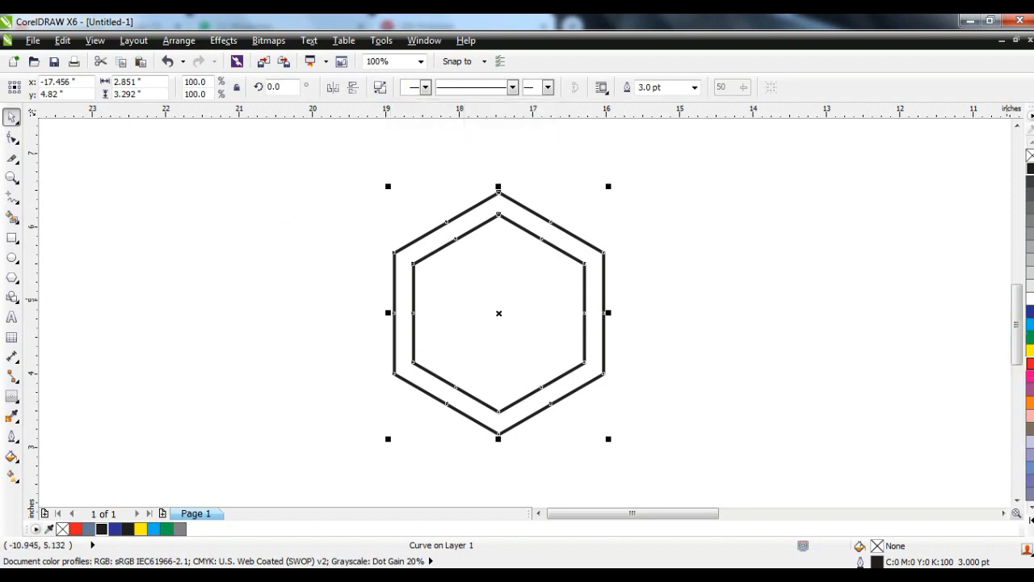
left_click(1030, 363)
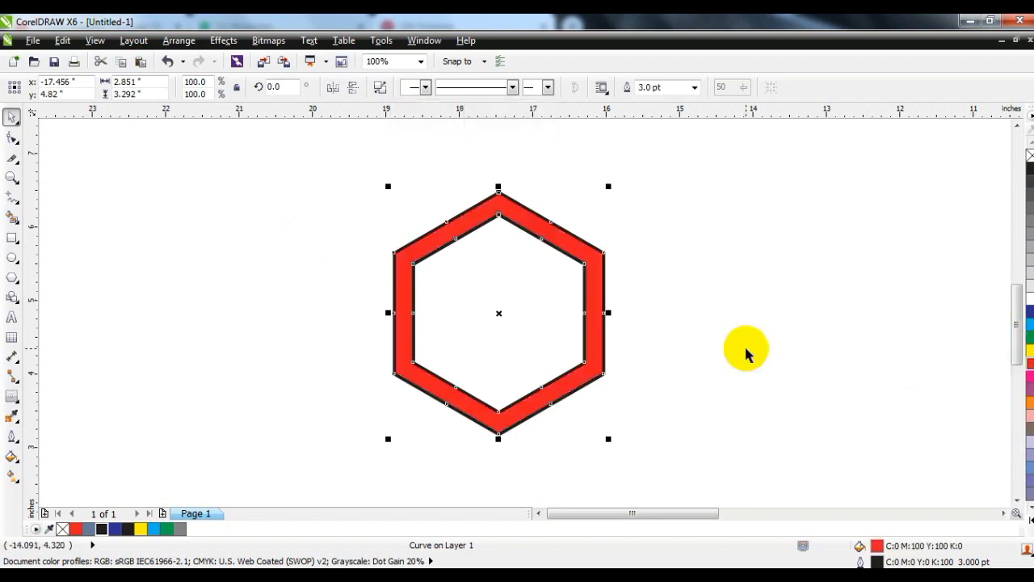
left_click(747, 349)
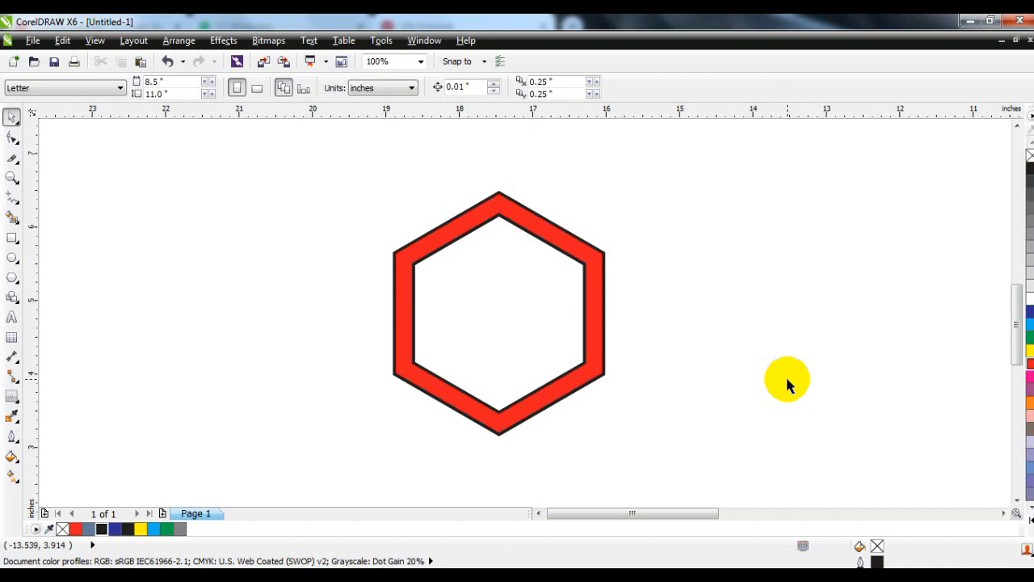
Draw a line from outside the ring's lower-left side through its lower-left and upper-right inner corners, ending vertically above the ring.
left_click(11, 177)
left_click_drag(283, 172, 822, 463)
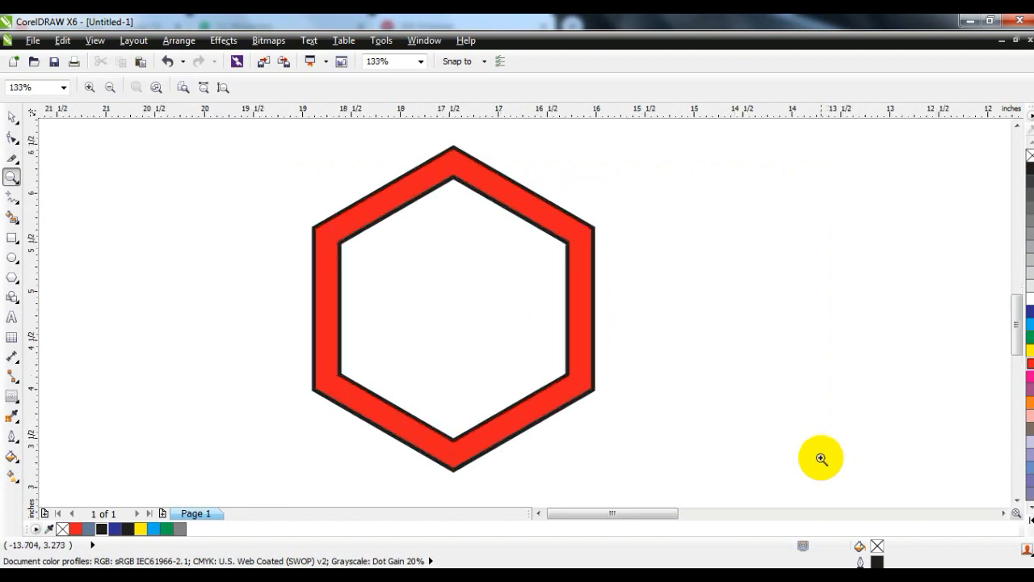
left_click(11, 197)
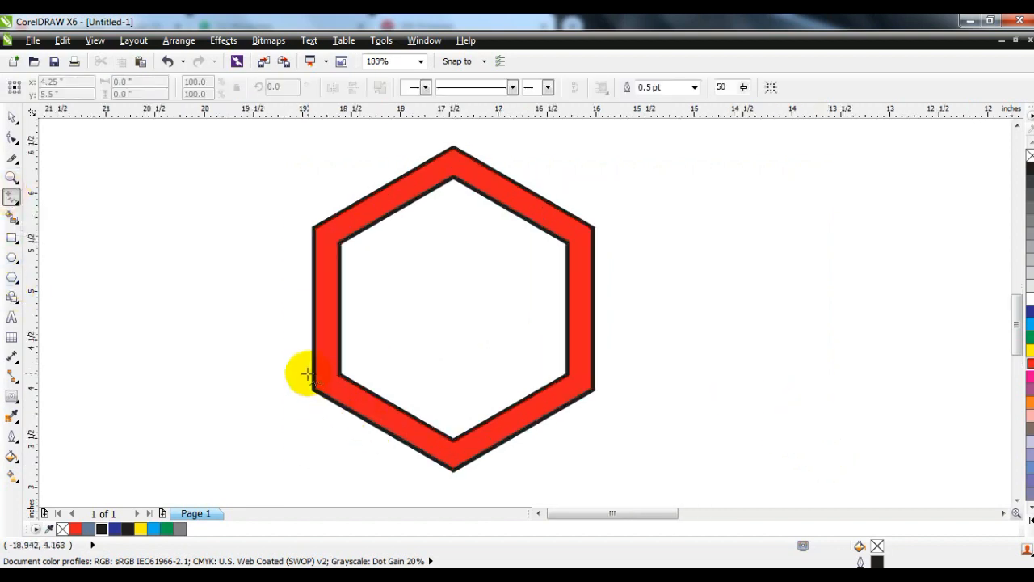
left_click_drag(312, 373, 336, 373)
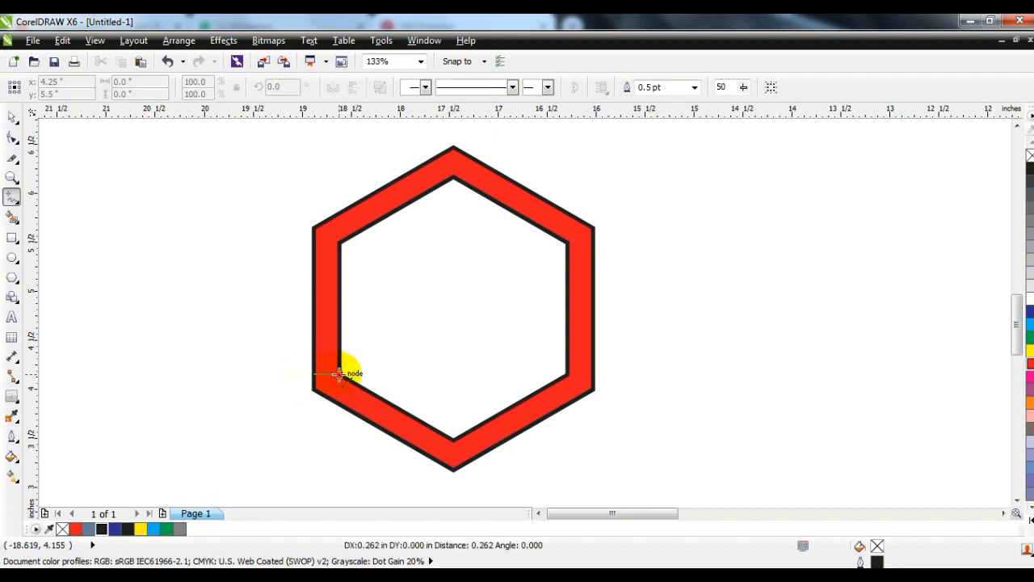
left_click(337, 373)
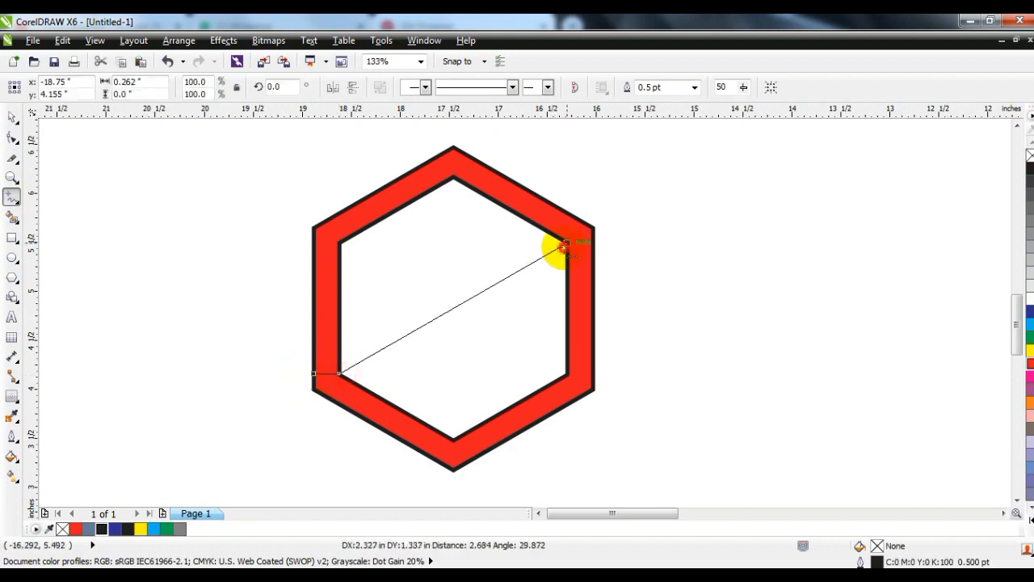
left_click(565, 243)
left_click(567, 155)
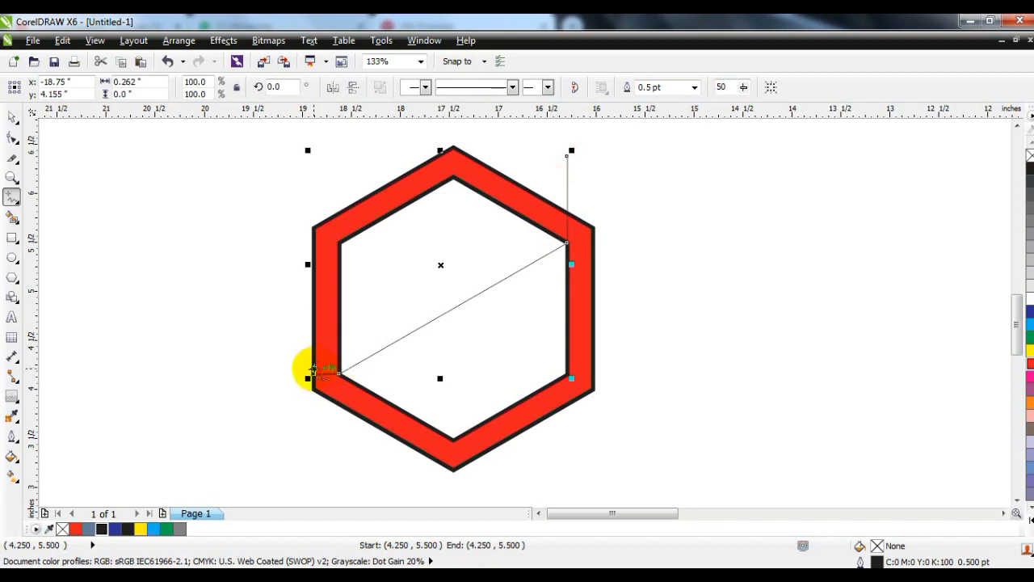
left_click(225, 373)
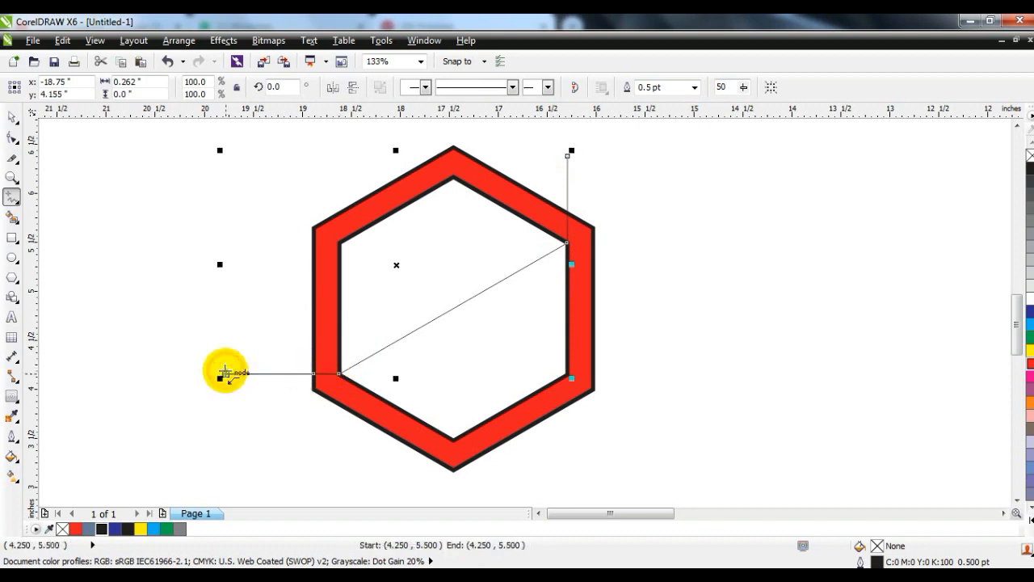
Set the cutting line's outline width to 2.0 pt and convert its outline to an object.
left_click(11, 117)
left_click(694, 86)
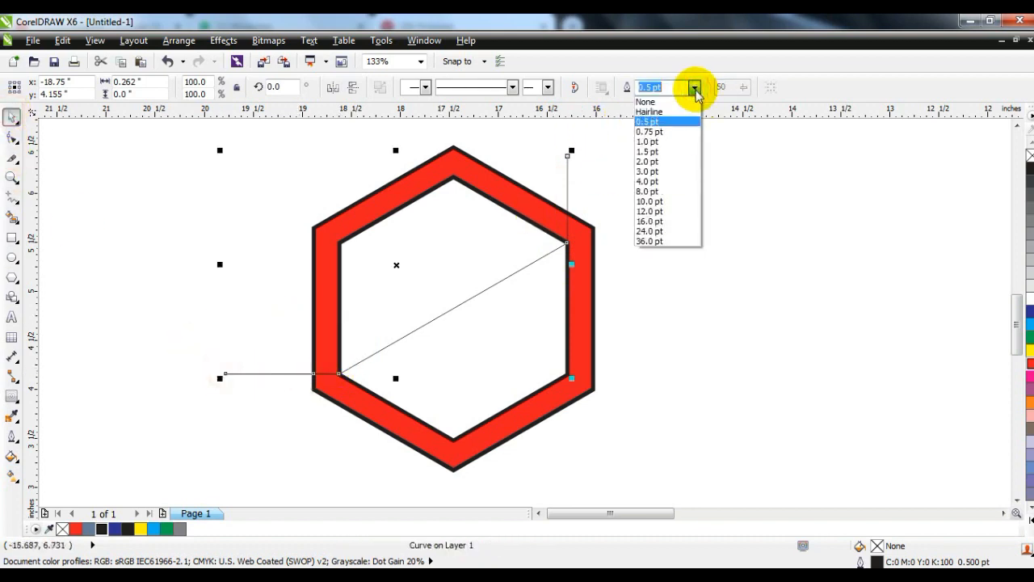
left_click(656, 161)
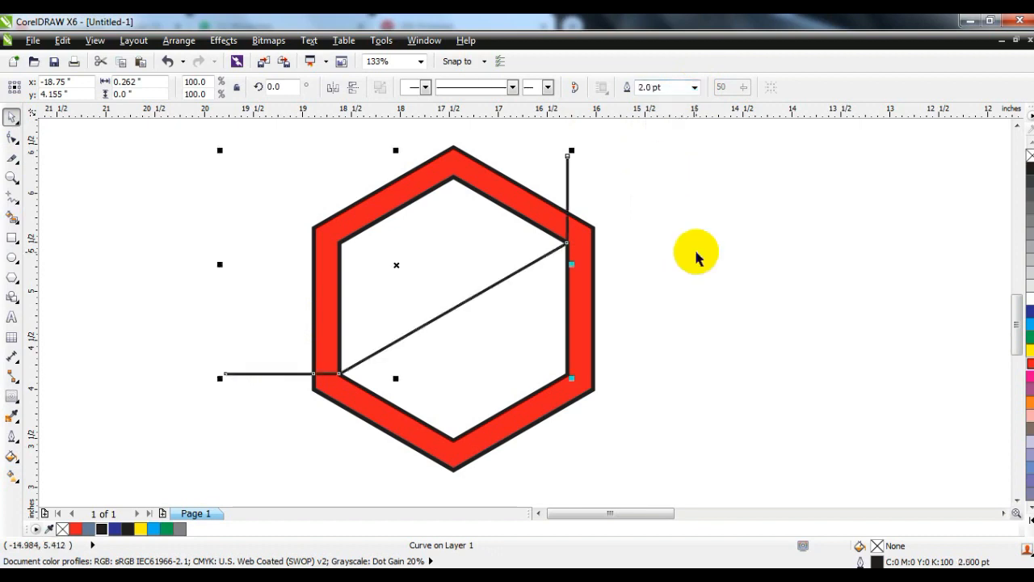
left_click(178, 40)
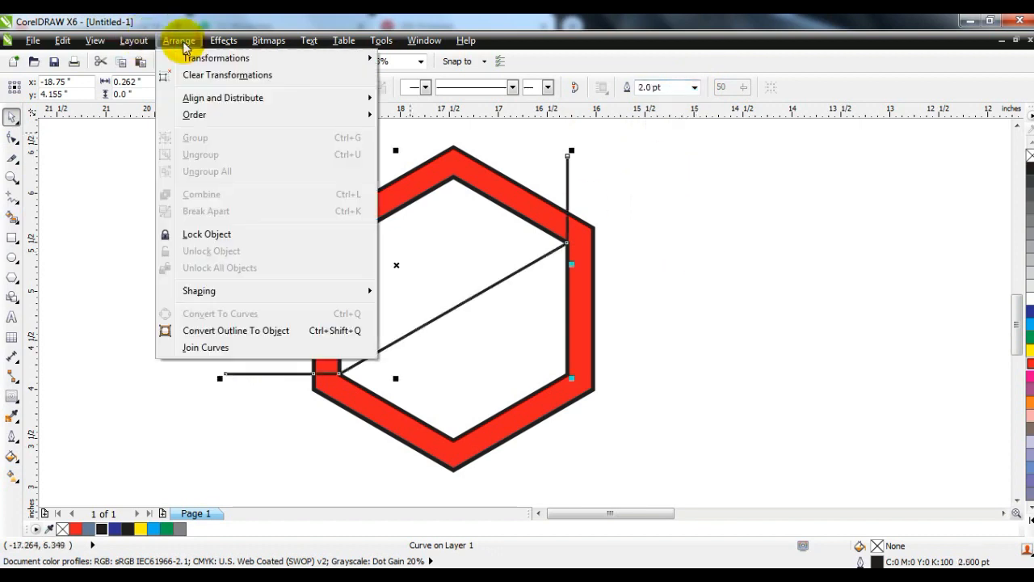
left_click(253, 331)
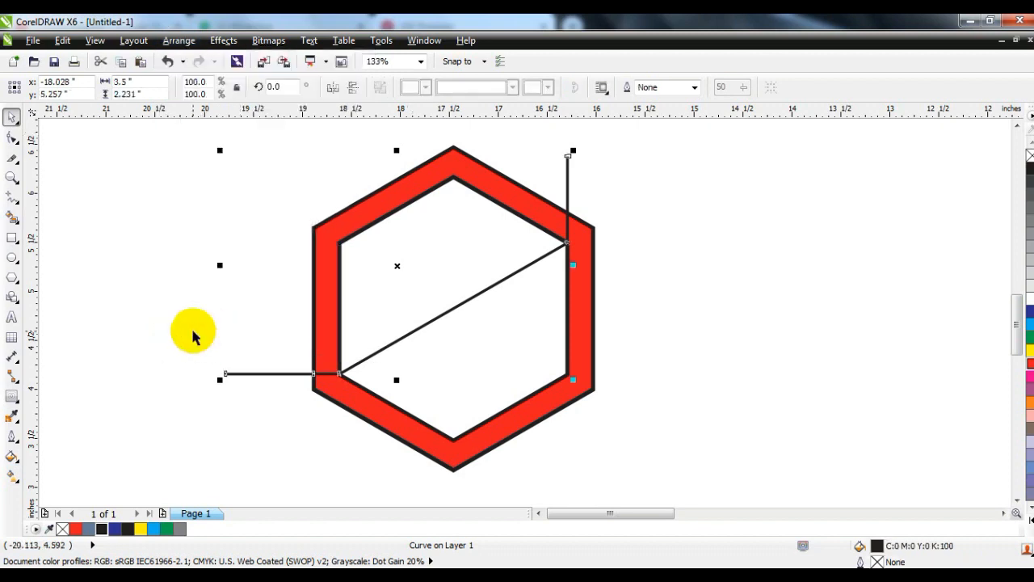
left_click(192, 333)
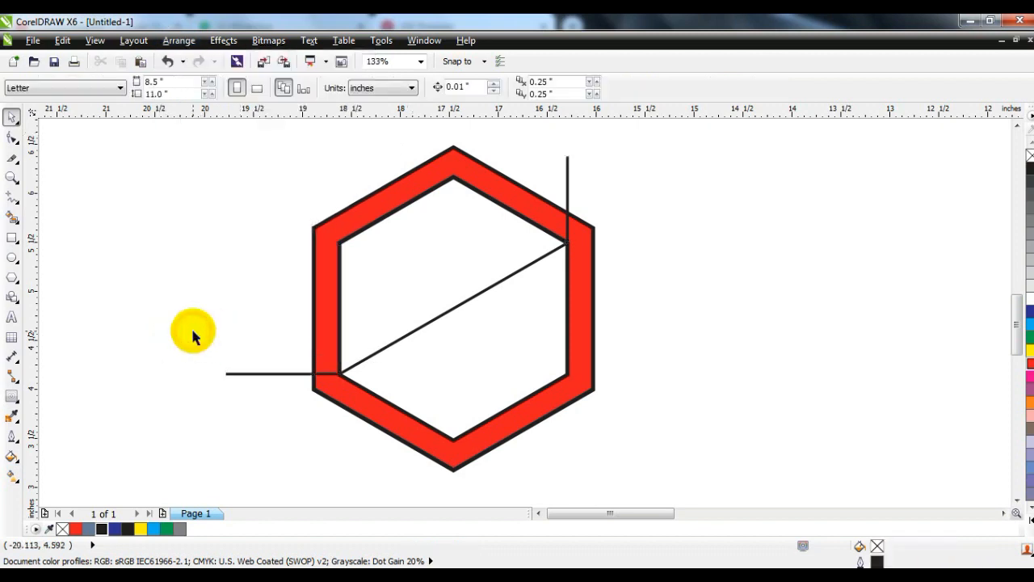
Trim the red hexagon ring with the cutting line object and delete that line.
left_click(568, 160)
left_click(668, 153)
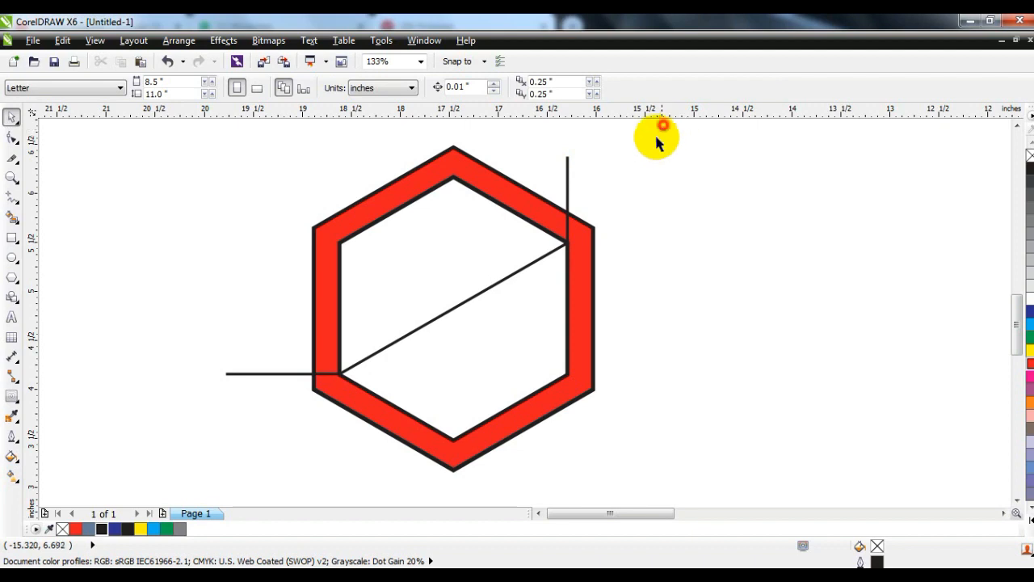
left_click_drag(168, 485, 162, 487)
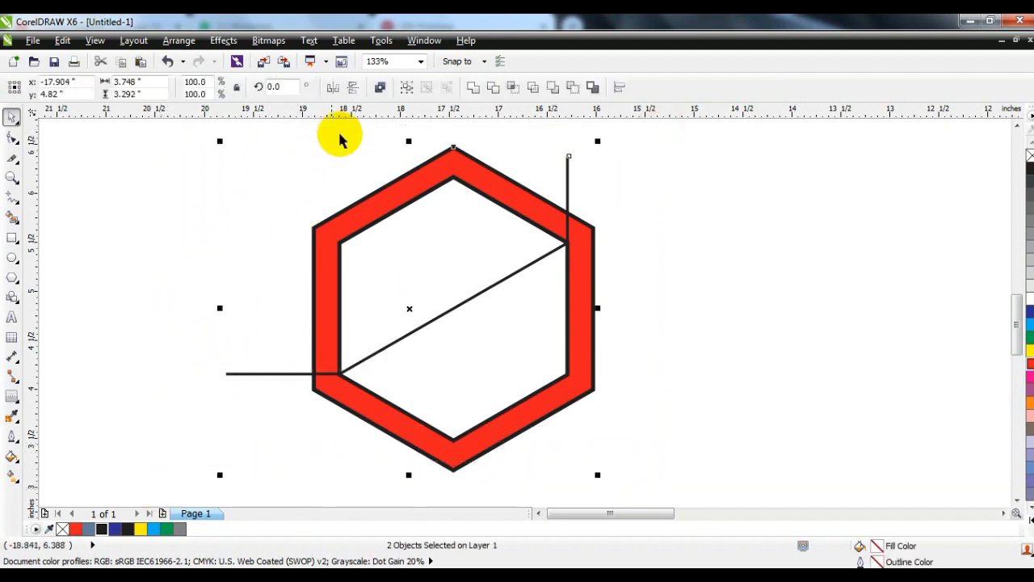
left_click(495, 88)
left_click(658, 161)
left_click_drag(567, 166, 235, 164)
key("Delete")
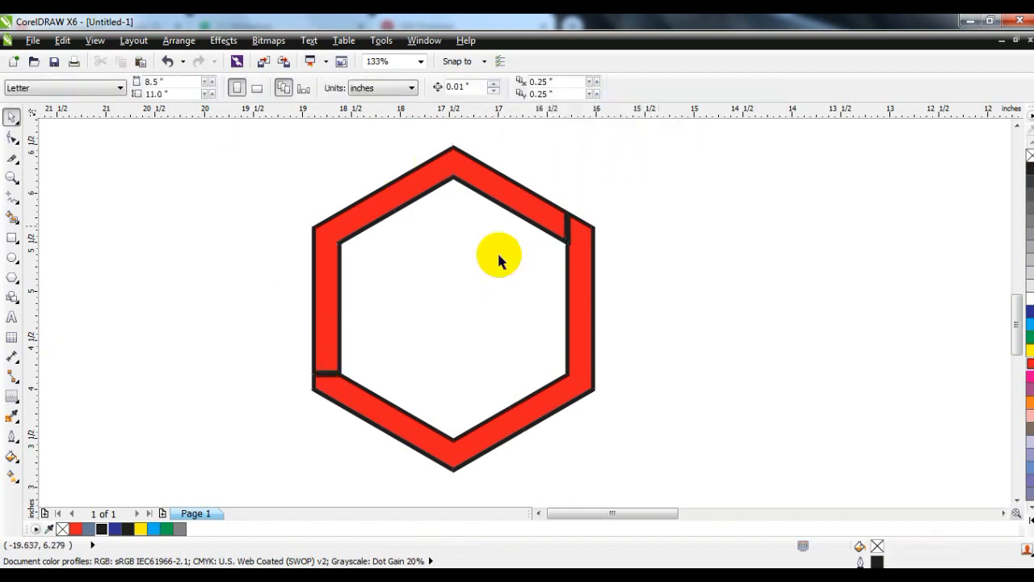
Break the trimmed ring apart and delete its lower-right piece.
left_click(588, 264)
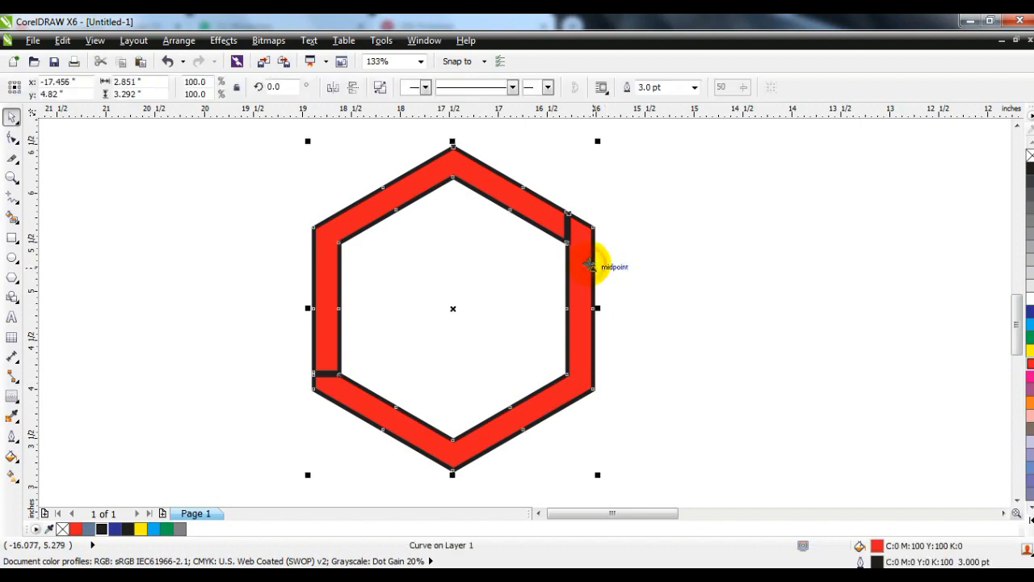
left_click(379, 88)
left_click(595, 270)
key("Delete")
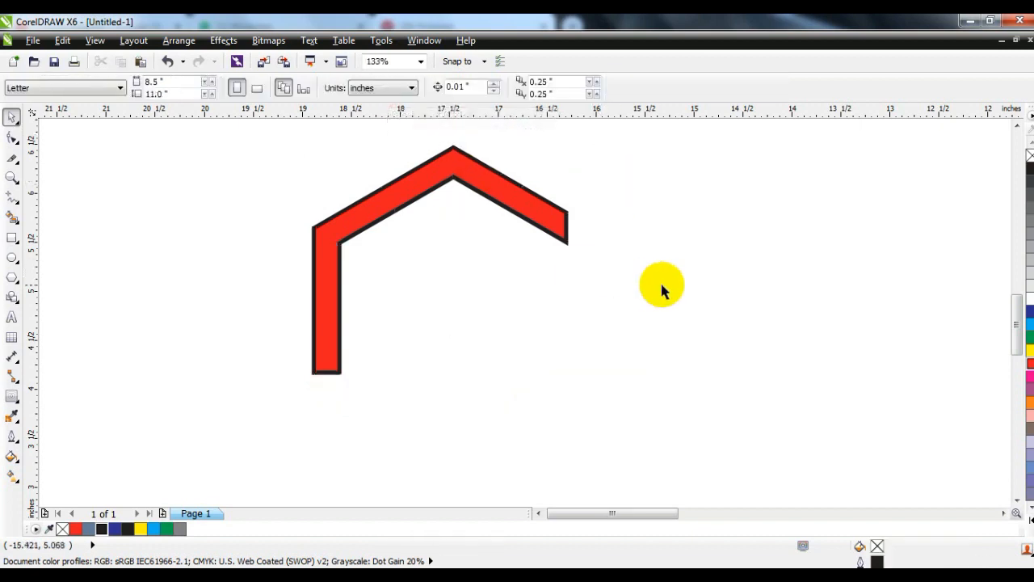
Remove the outline from the remaining red arm shape.
left_click(530, 202)
right_click(1024, 156)
left_click(750, 277)
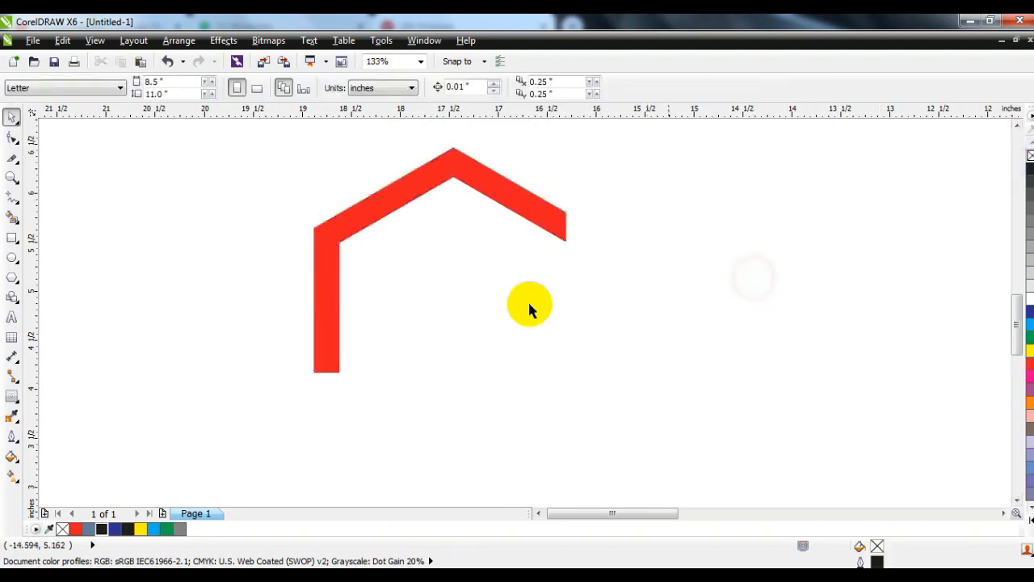
Draw a polygon about 1.4 by 1.33 inches below the red arm, fill it black and set it to 6 sides.
left_click(12, 277)
left_click_drag(383, 282, 485, 423)
left_click(12, 118)
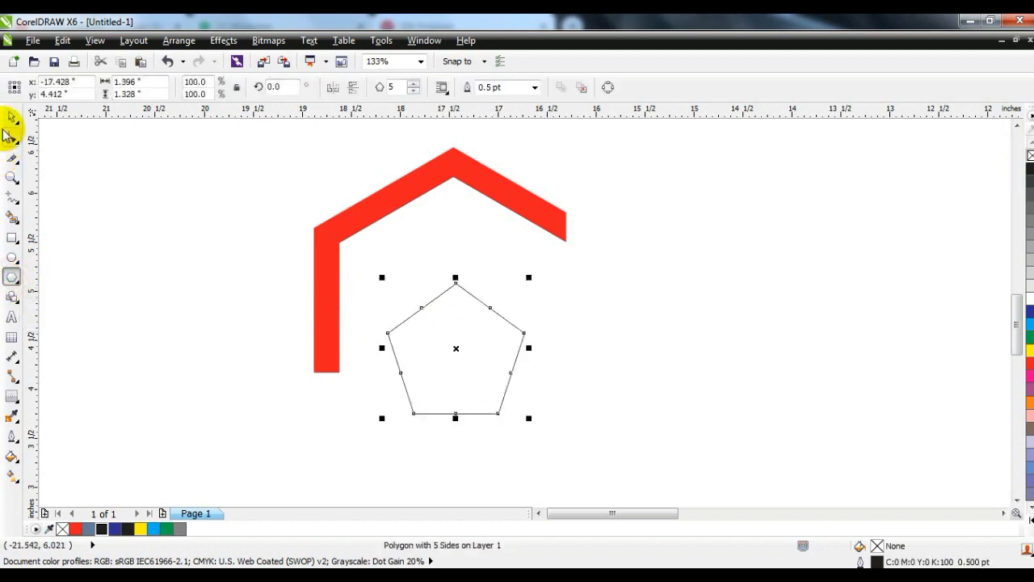
left_click(101, 528)
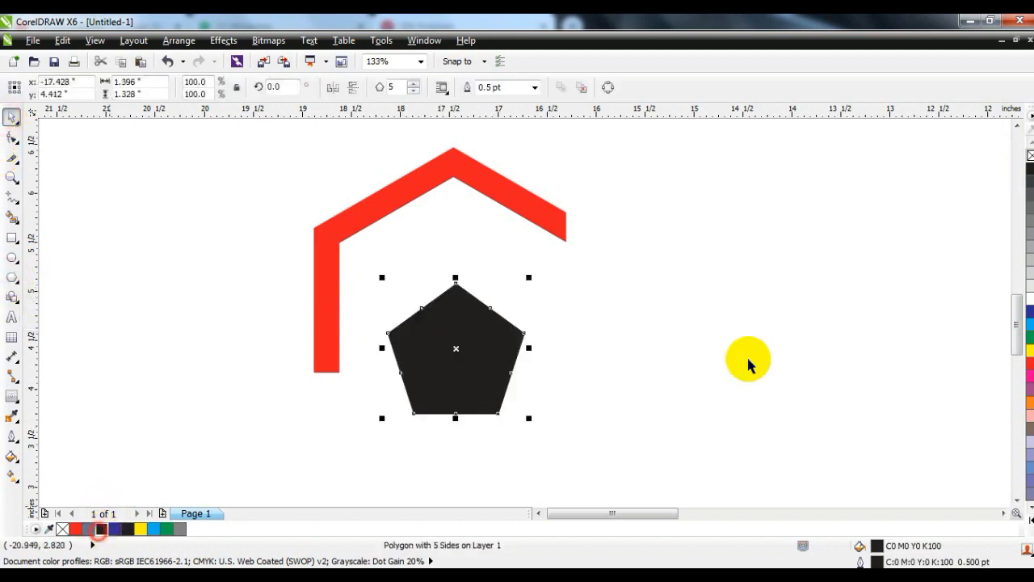
left_click(412, 84)
left_click(618, 285)
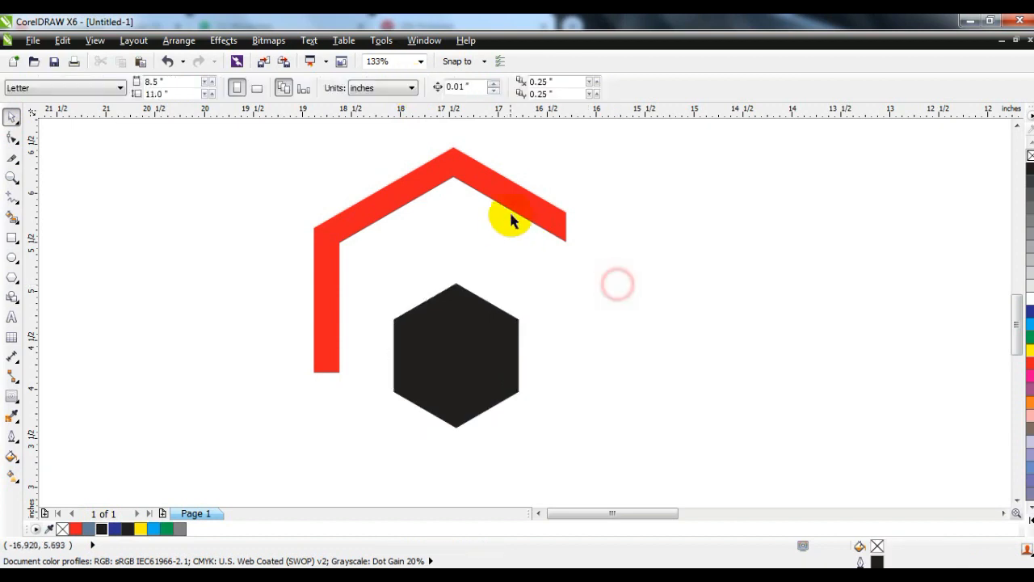
Place the red arm against the black hexagon's left side and a copy mirrored horizontally and vertically against its right side.
left_click_drag(508, 211, 559, 226)
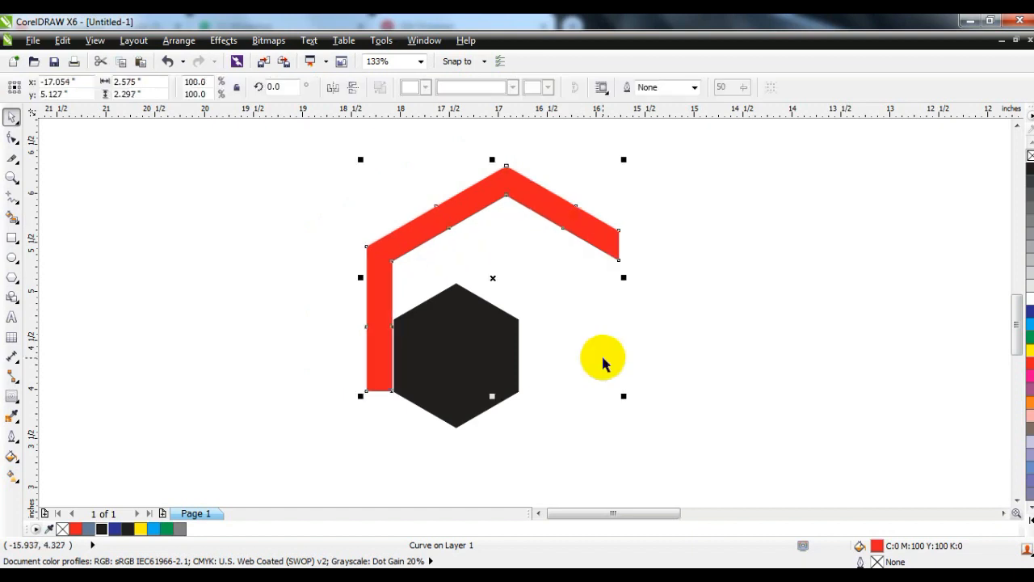
left_click(332, 86)
left_click(352, 86)
left_click_drag(606, 207, 525, 349)
key("Left")
key("Left")
key("Left")
key("Left")
key("Left")
key("Left")
key("Left")
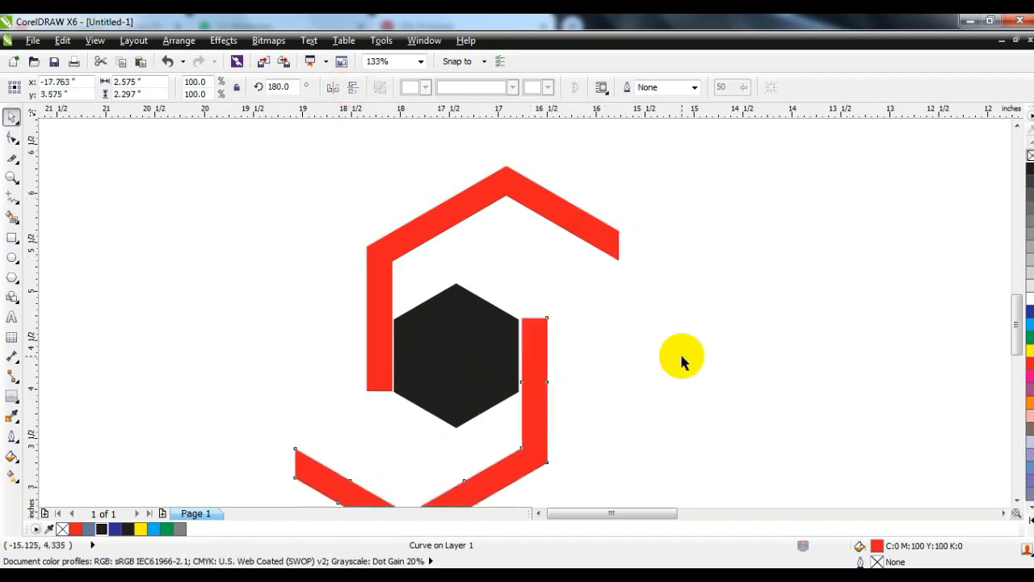
Weld the two red arms into one object and add a copy rotated to 300 degrees about the black hexagon's centre.
left_click(409, 235, "shift")
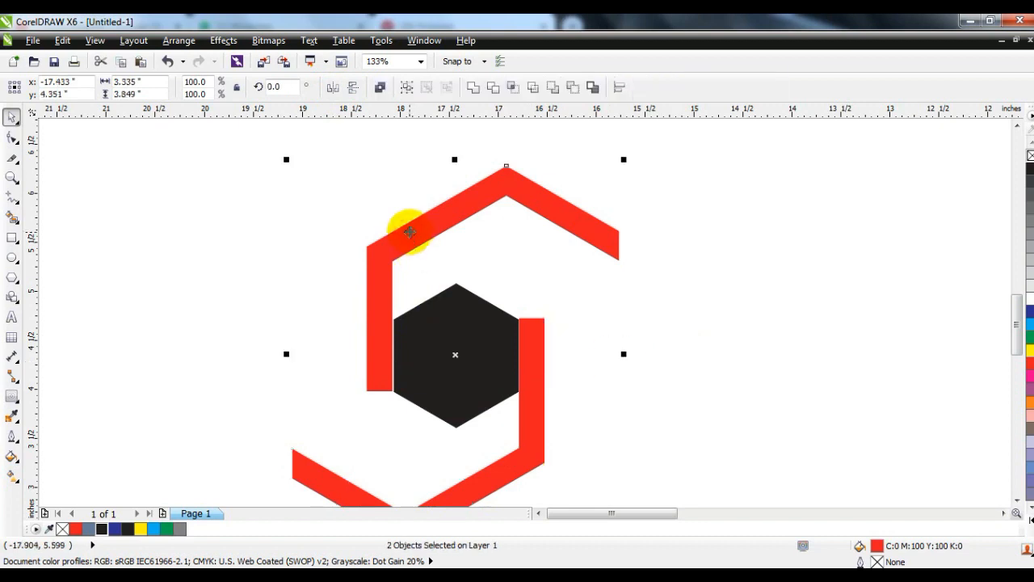
left_click(475, 94)
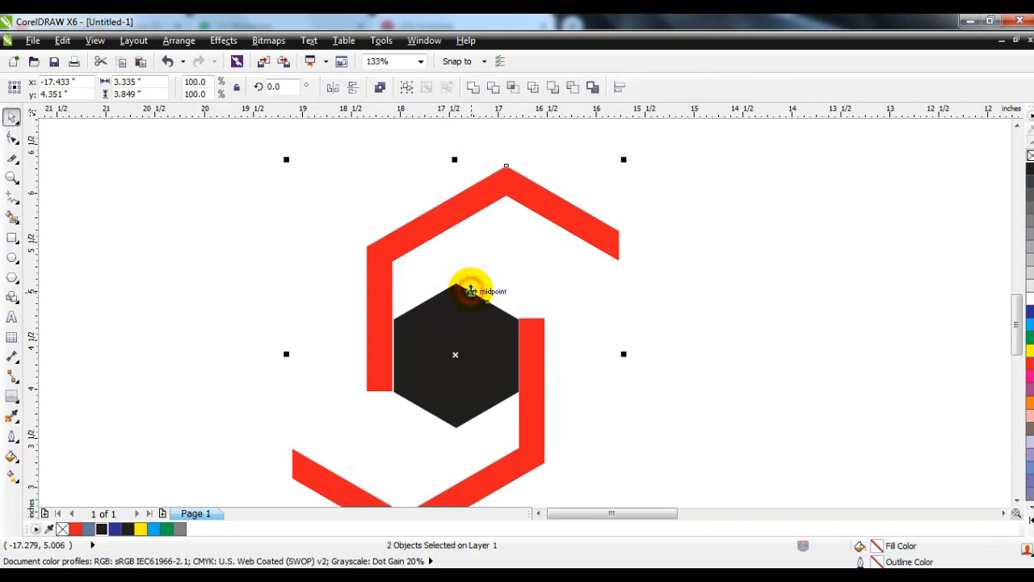
left_click(601, 310)
left_click(587, 223)
left_click(564, 216)
left_click_drag(628, 159, 687, 380)
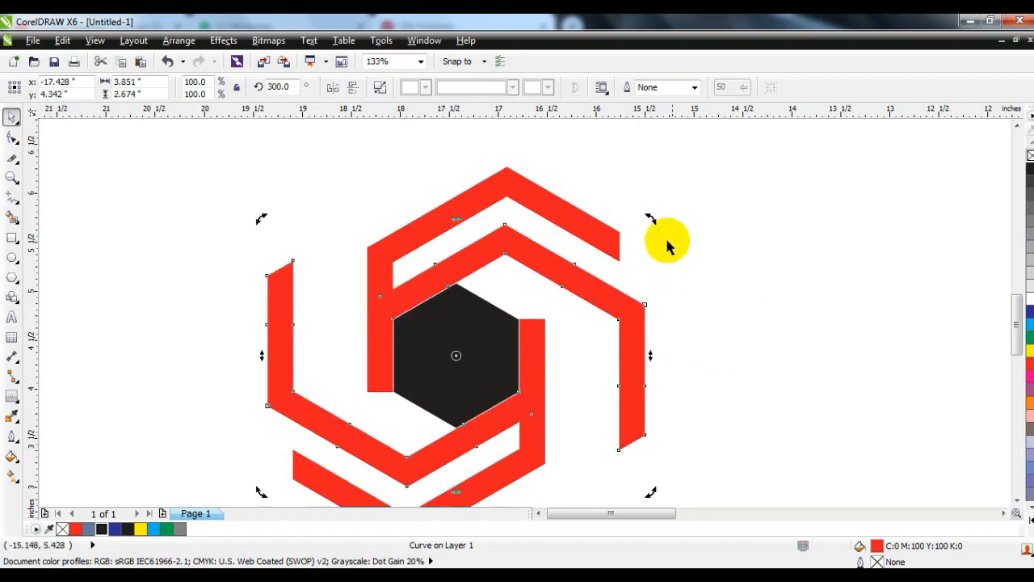
Add a third copy of the red arm pair rotated about the black hexagon's centre, and delete the black hexagon.
left_click_drag(652, 232, 627, 425)
left_click(715, 347)
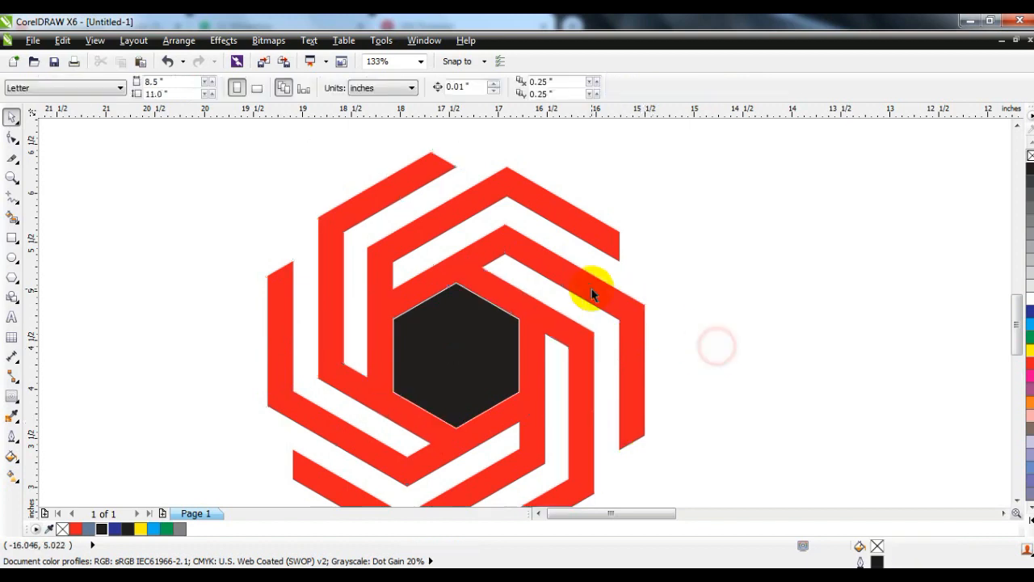
scroll(591, 288, "down", 2)
left_click(525, 351)
key("Delete")
Weld the three red arm shapes into one logo object and fill it black.
left_click_drag(382, 202, 638, 428)
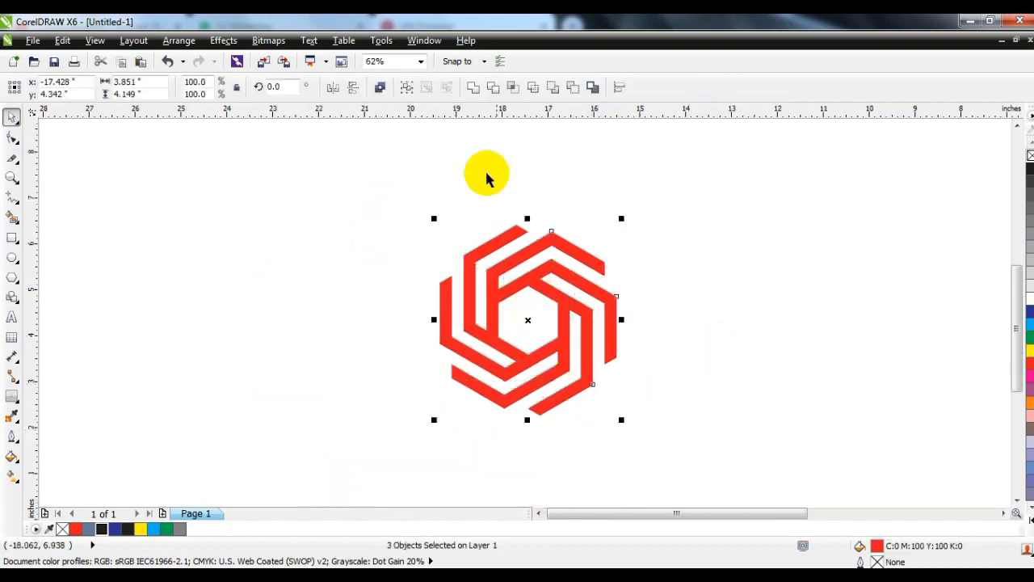
left_click(474, 88)
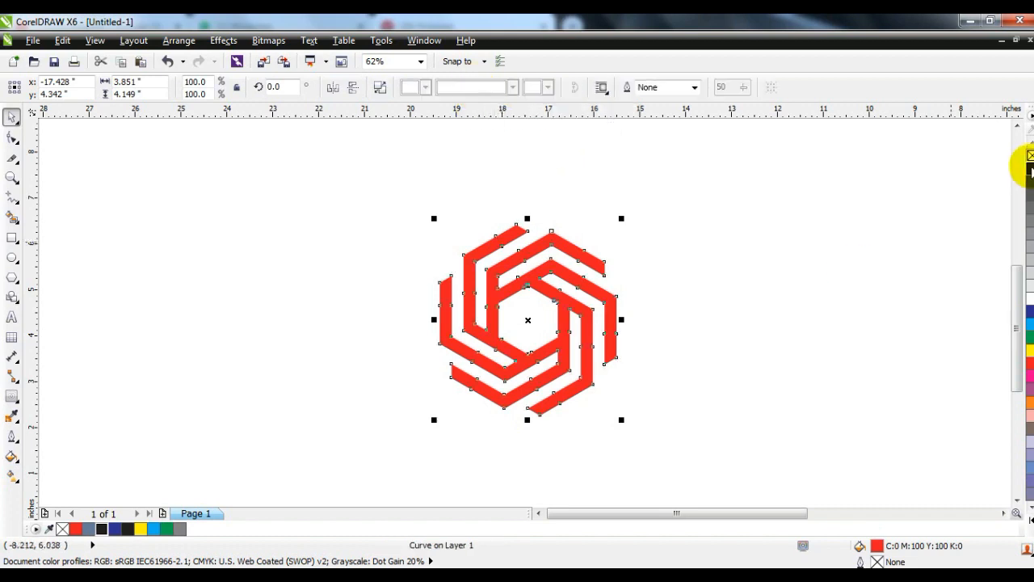
left_click(1029, 168)
left_click(852, 254)
left_click(552, 351)
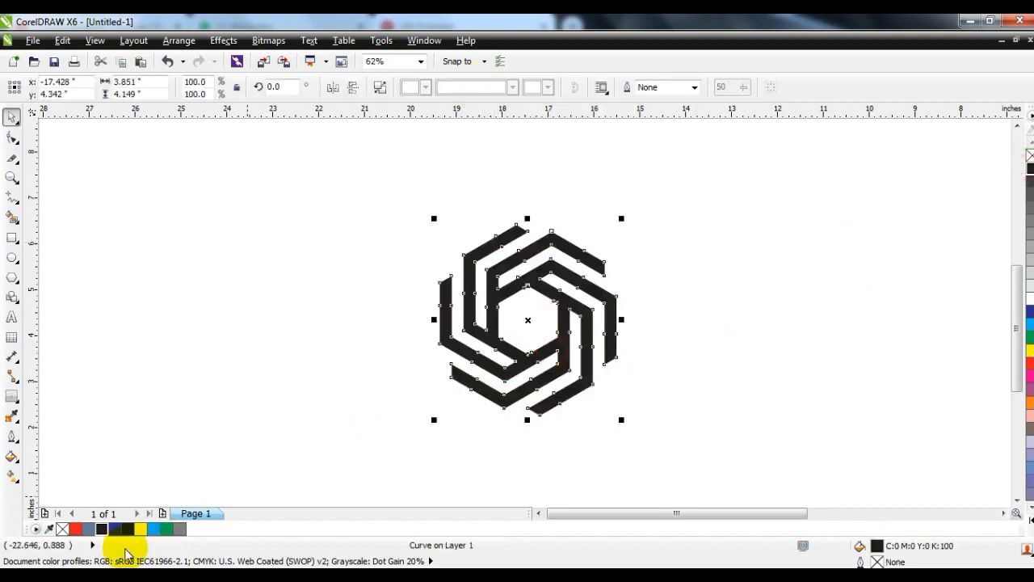
left_click(214, 391)
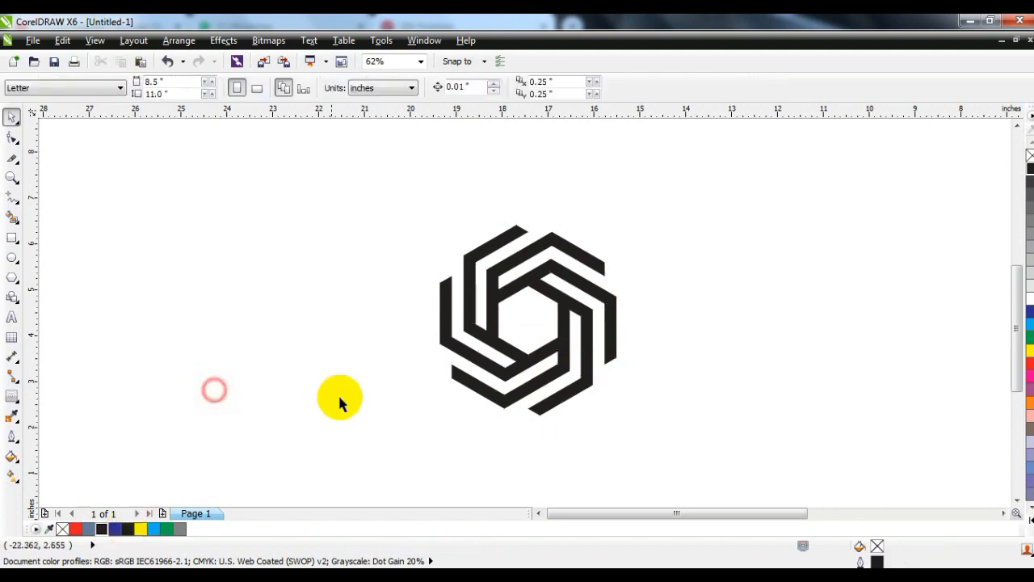
Place a copy of the black logo to its left and fill the copy with 40% black.
left_click(12, 177)
left_click_drag(401, 209, 640, 428)
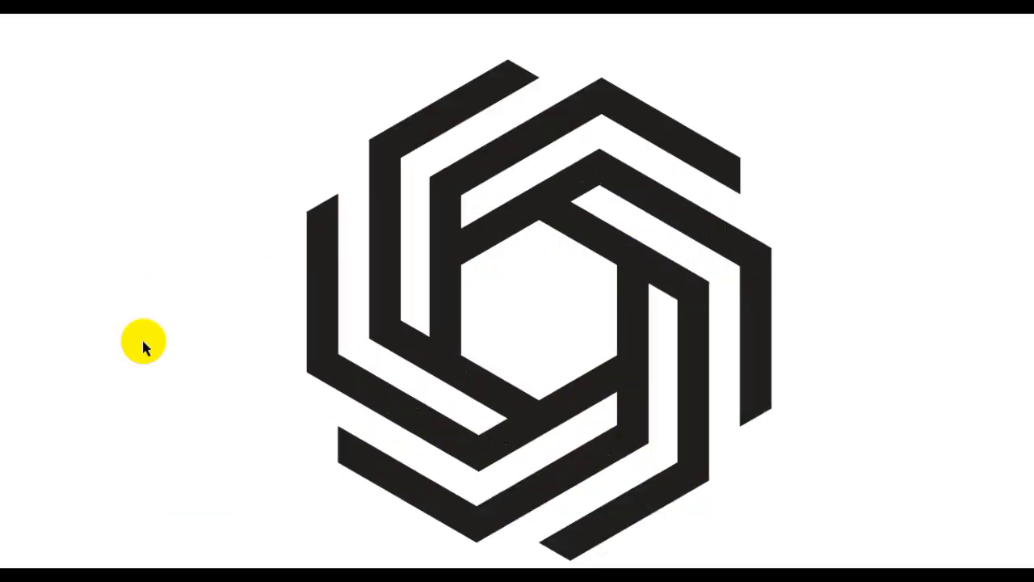
left_click(143, 342)
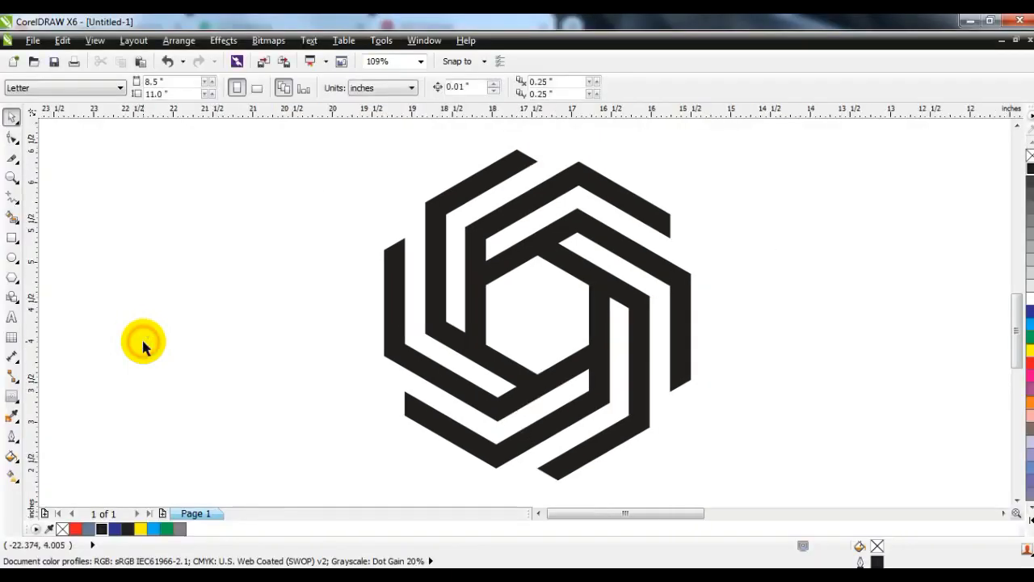
left_click(547, 263)
left_click(127, 280)
left_click_drag(544, 246, 207, 250)
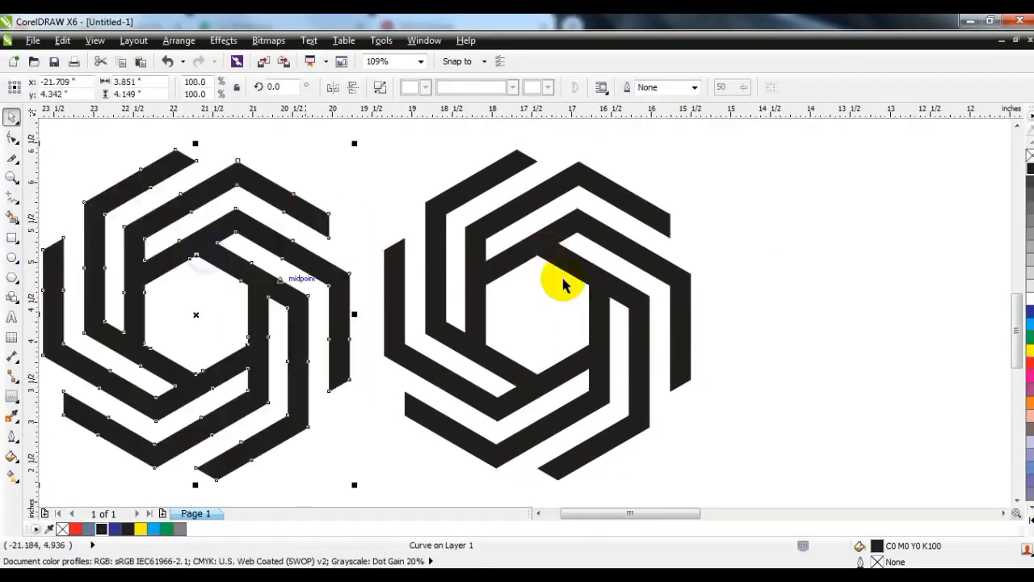
left_click(1030, 247)
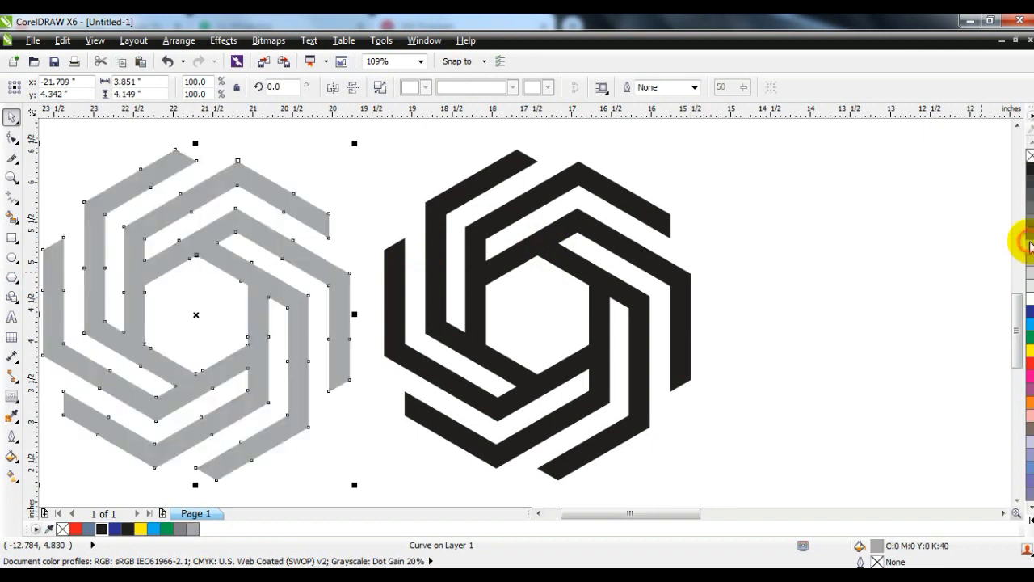
left_click(850, 266)
Draw a 6-sided polygon about 6.54 by 7.56 inches left of the logos and set its outline width to 1.5 pt.
scroll(788, 317, "down", 4)
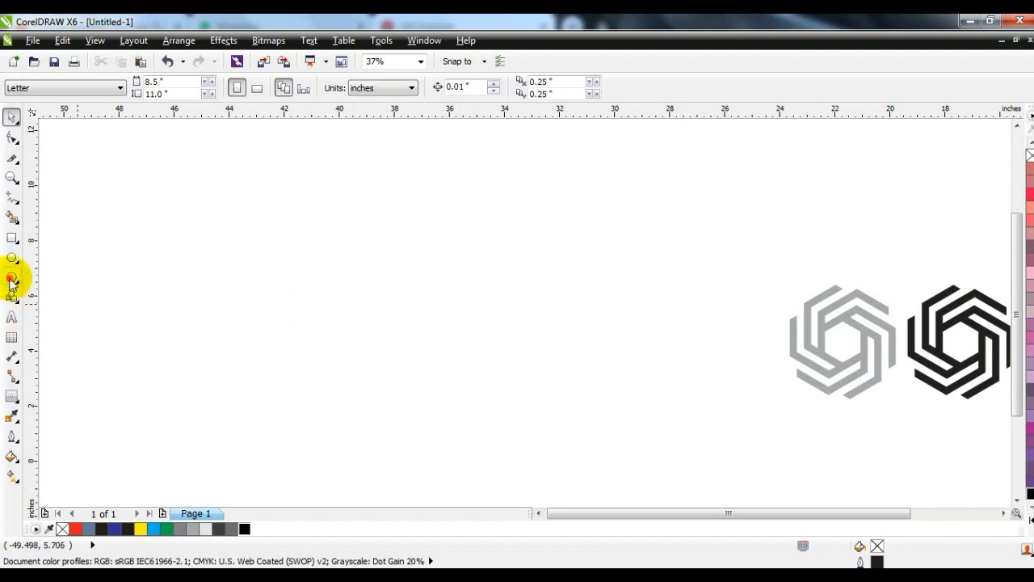
left_click(12, 279)
left_click_drag(404, 221, 557, 429)
left_click(12, 118)
left_click(413, 84)
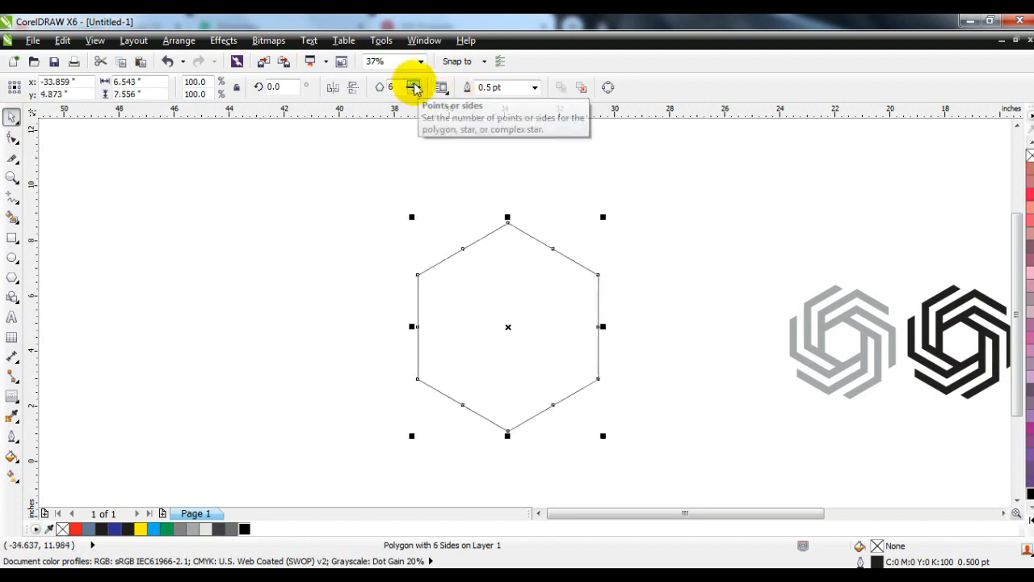
left_click(534, 87)
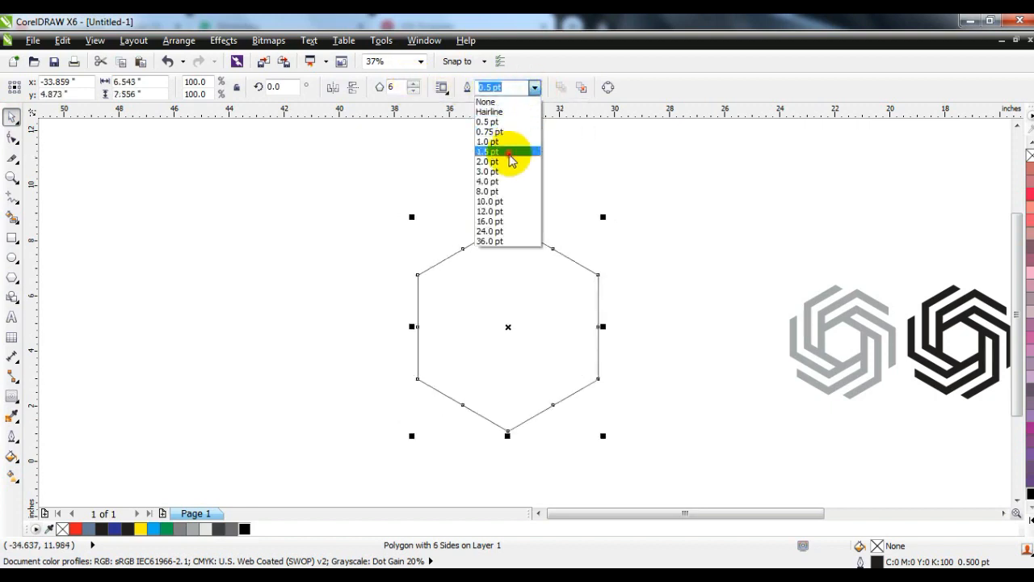
left_click(509, 152)
left_click(12, 176)
left_click_drag(363, 208, 685, 428)
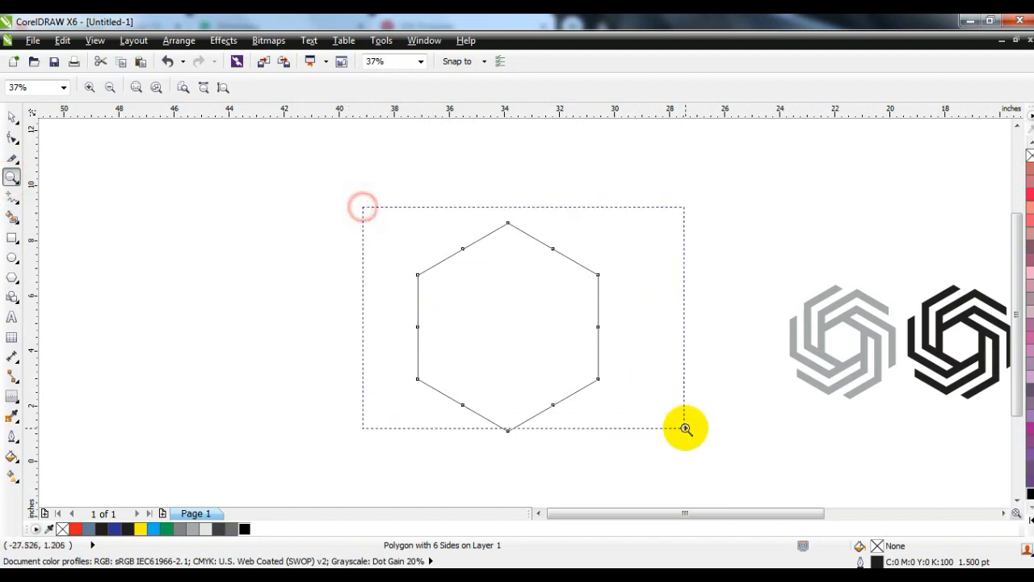
Add a slightly smaller concentric copy inside the large hexagon.
left_click(13, 118)
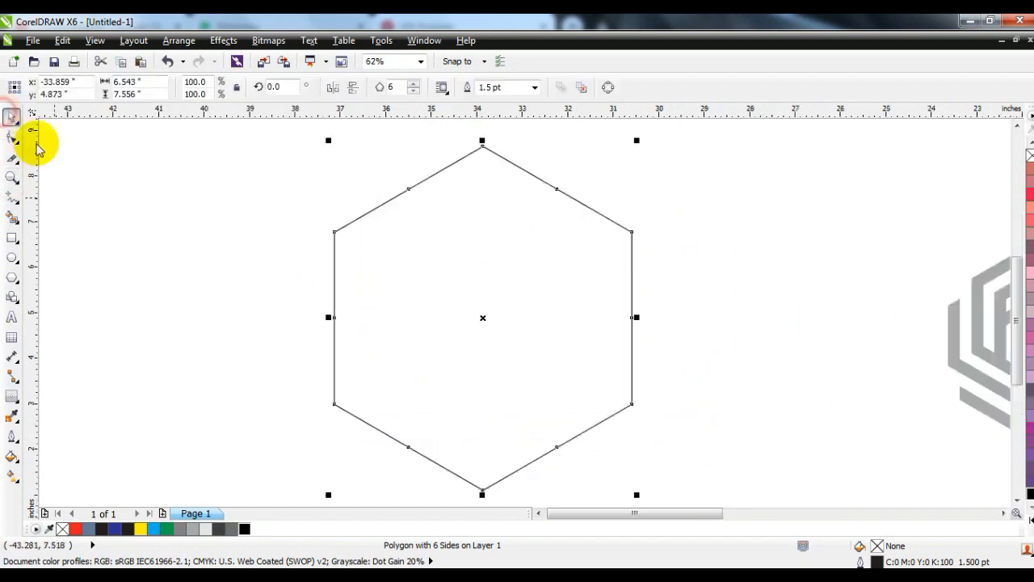
right_click(434, 278)
left_click(456, 168)
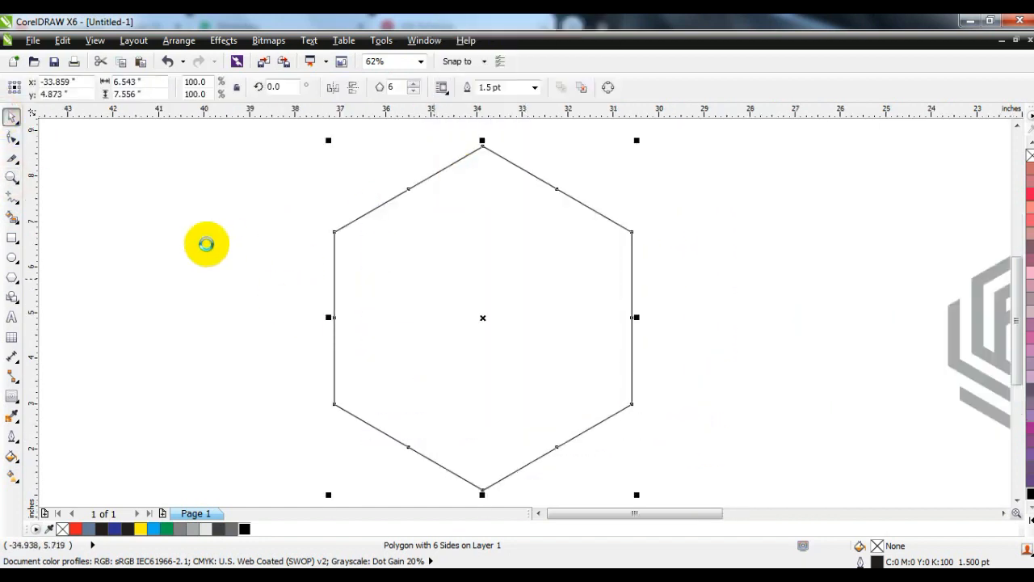
right_click(194, 236)
left_click(212, 334)
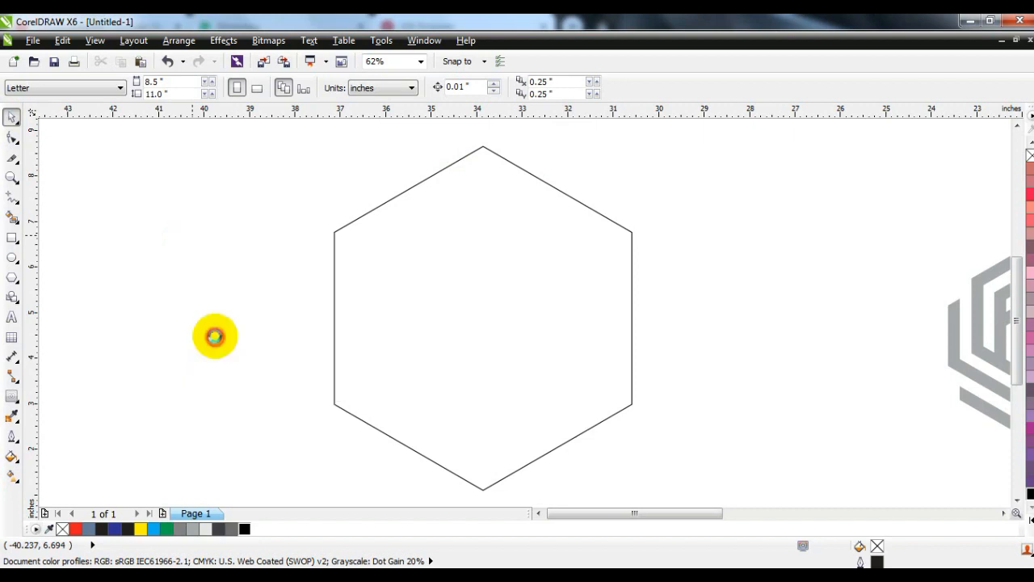
left_click_drag(638, 143, 626, 158)
Combine the two hexagons into a ring, fill it with 40% black and remove its outline.
left_click(492, 152, "shift")
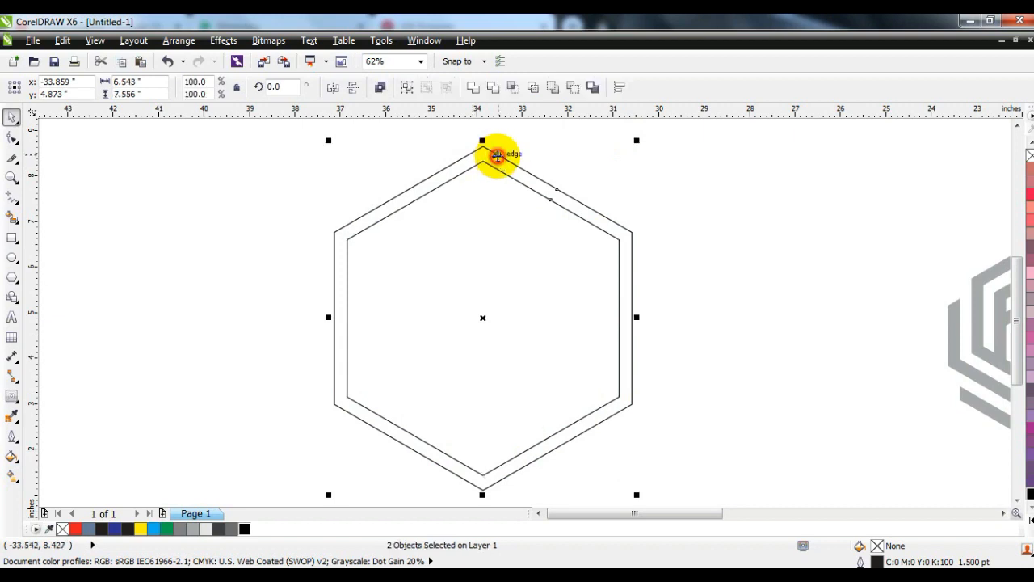
left_click(380, 88)
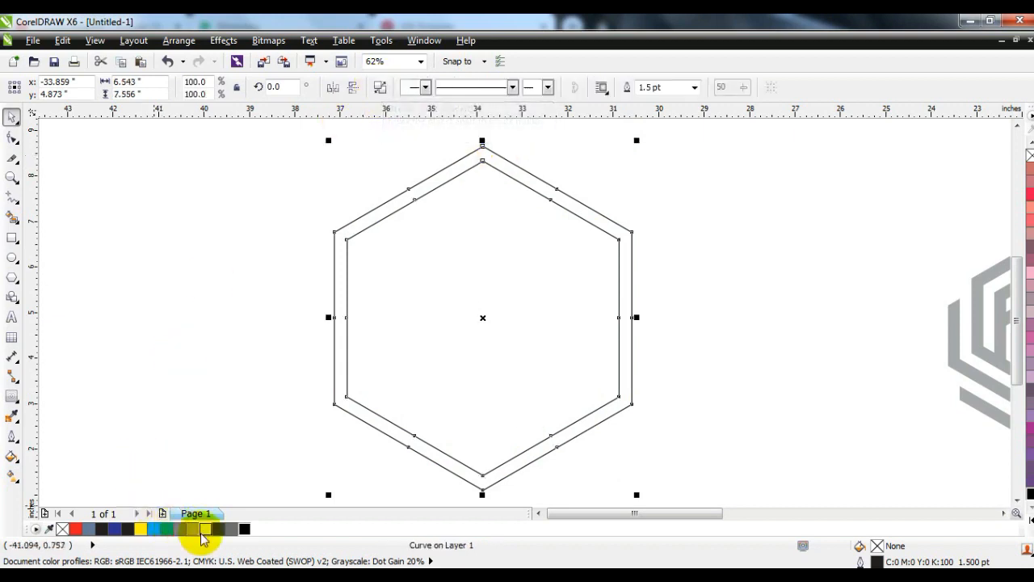
left_click(193, 530)
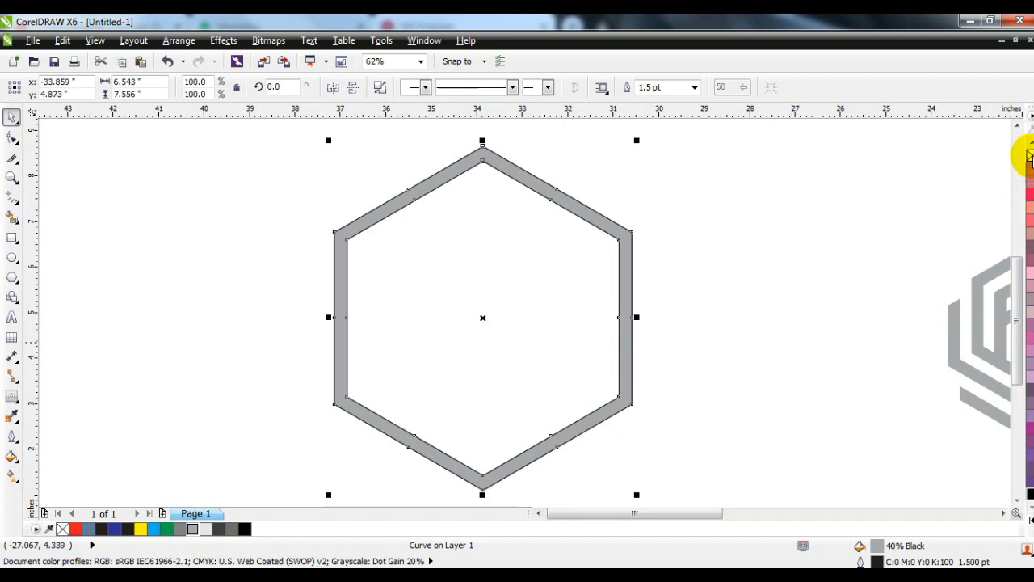
right_click(1029, 155)
left_click(709, 199)
Add four copies of the grey hexagon ring, each offset about 0.62 inch straight down from the previous one.
left_click_drag(501, 165, 491, 192)
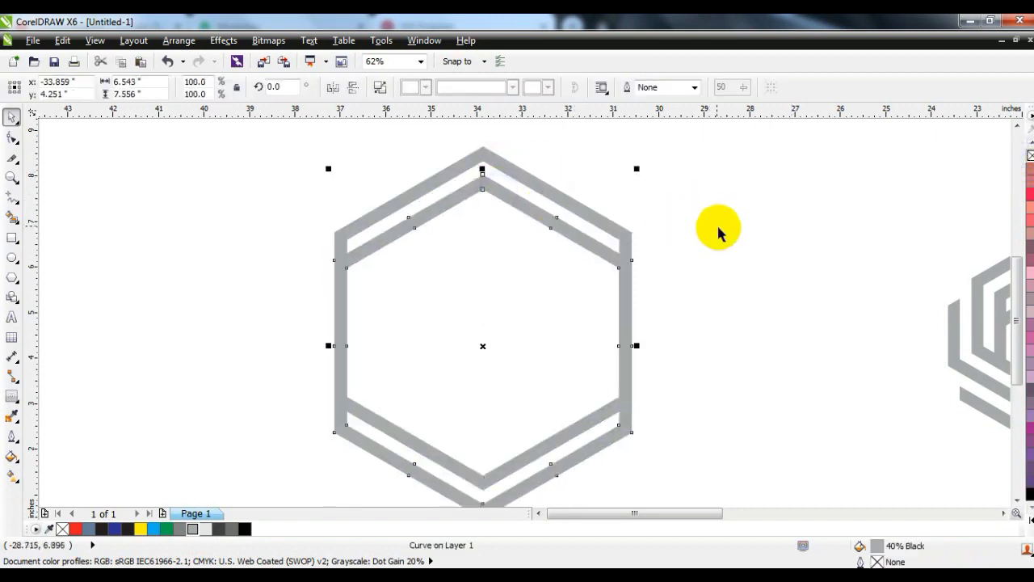
key("ctrl+r")
key("ctrl+r")
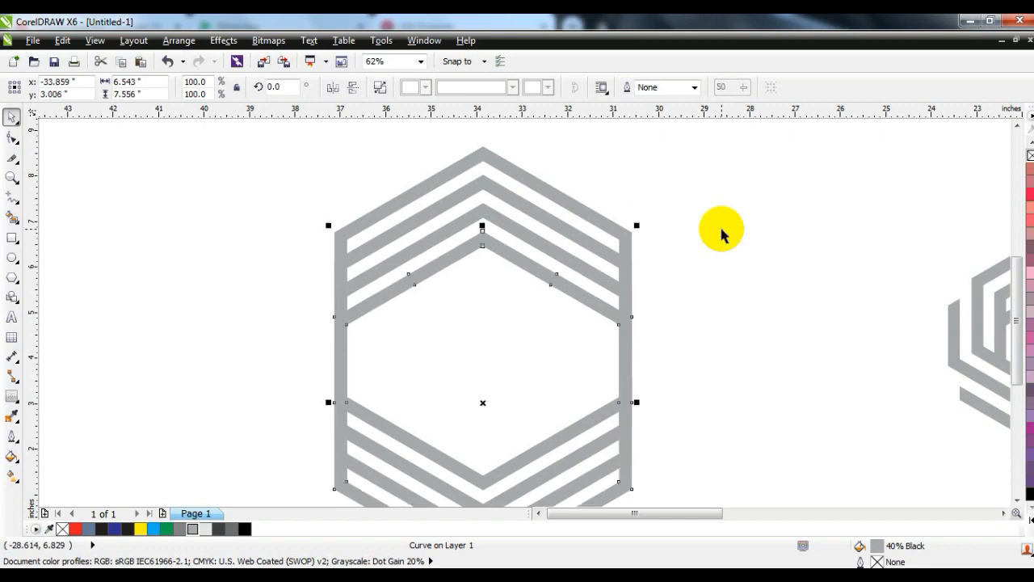
key("ctrl+r")
left_click(729, 246)
Weld the five stacked grey hexagon rings into one object.
scroll(646, 270, "down", 1)
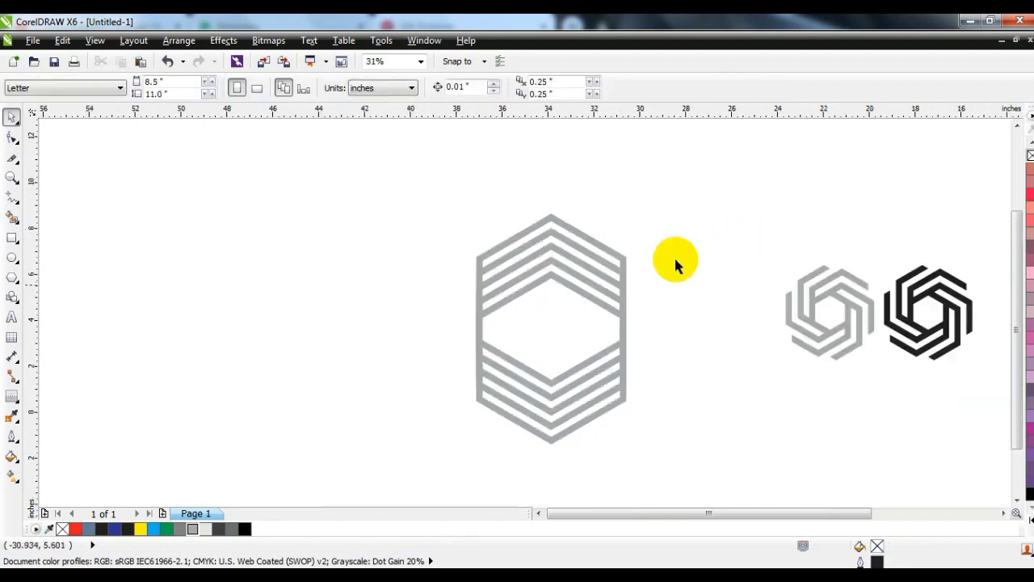
left_click_drag(422, 197, 668, 461)
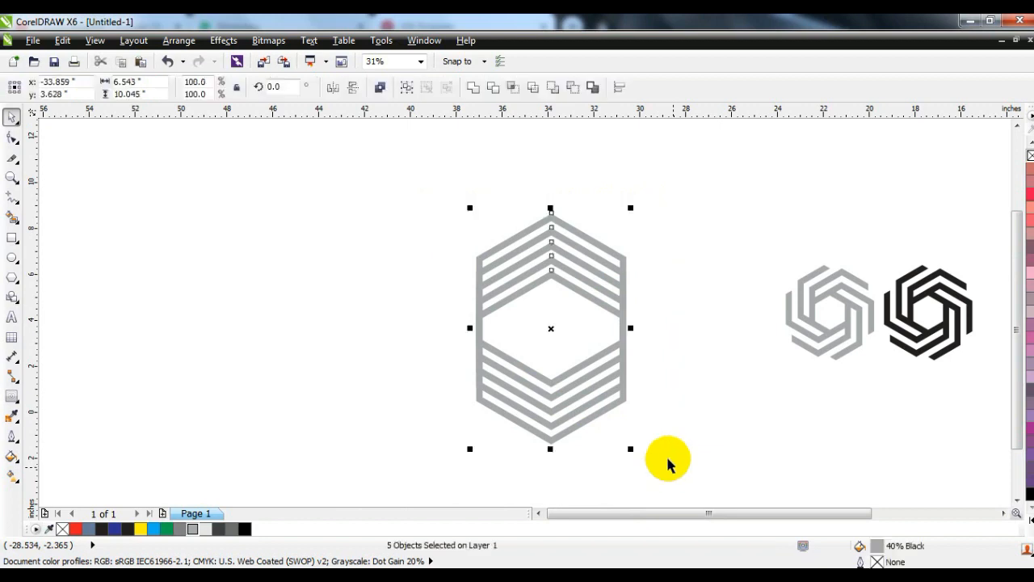
left_click(473, 89)
left_click(416, 237)
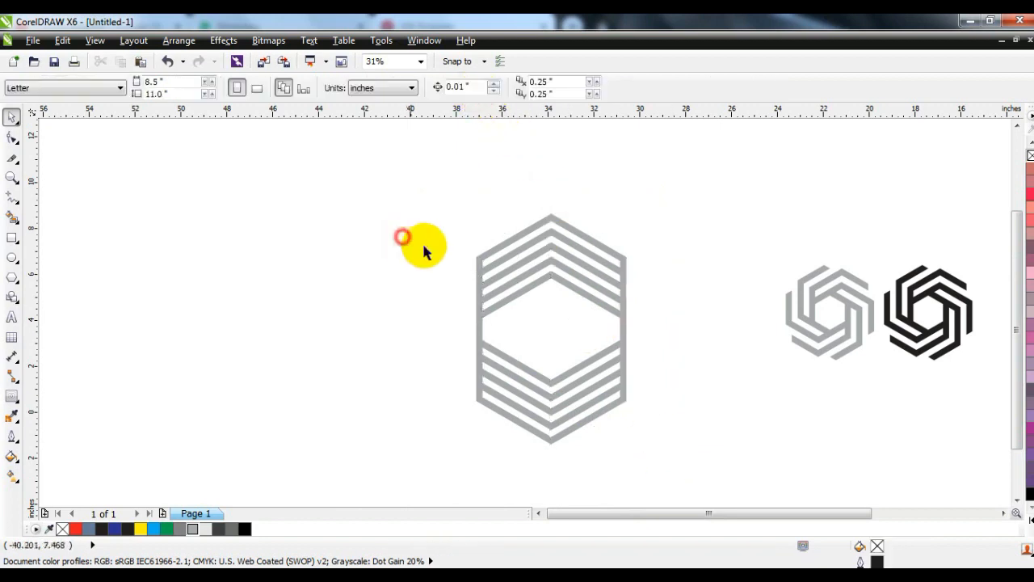
Draw a vertical rectangle about 0.25 by 7.3 inches over the left part of the grey rings and fill it red.
left_click(12, 177)
left_click_drag(428, 194, 750, 401)
left_click(12, 238)
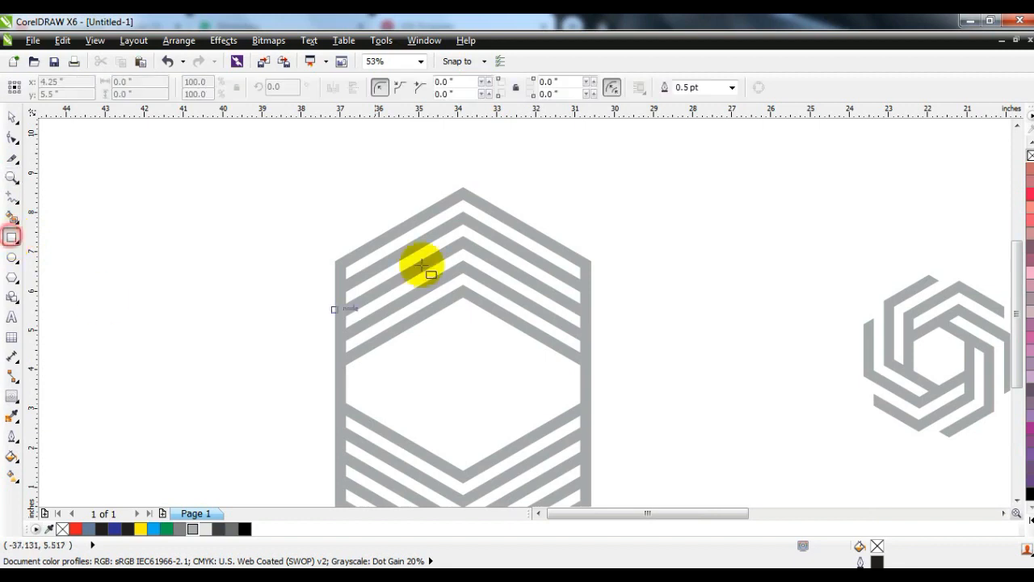
left_click_drag(367, 172, 375, 460)
left_click(11, 115)
left_click(75, 528)
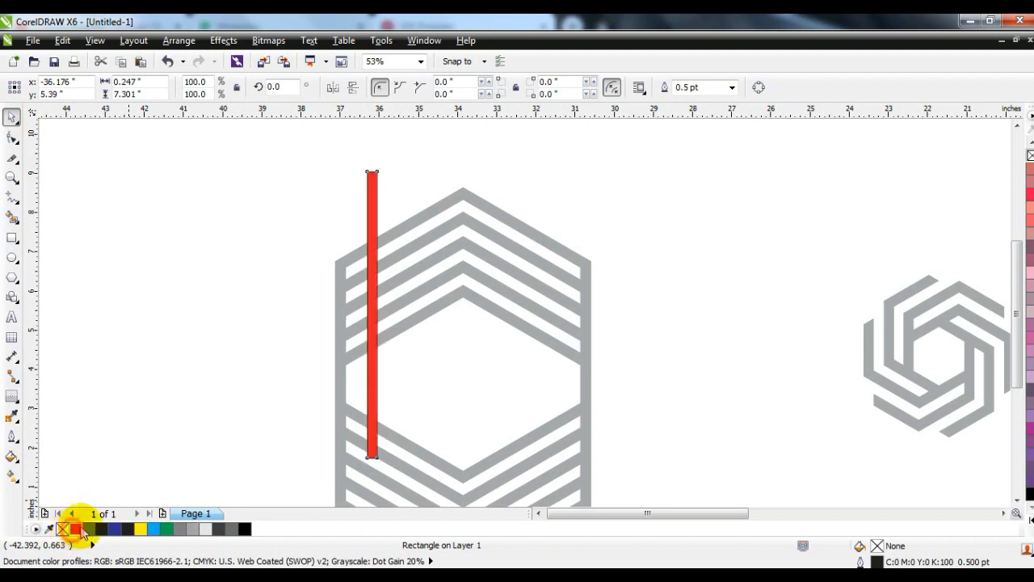
Rotate the red bar to 60 degrees and move it diagonally across the upper grey stripes.
left_click(372, 299)
left_click_drag(377, 462, 501, 331)
left_click(297, 372)
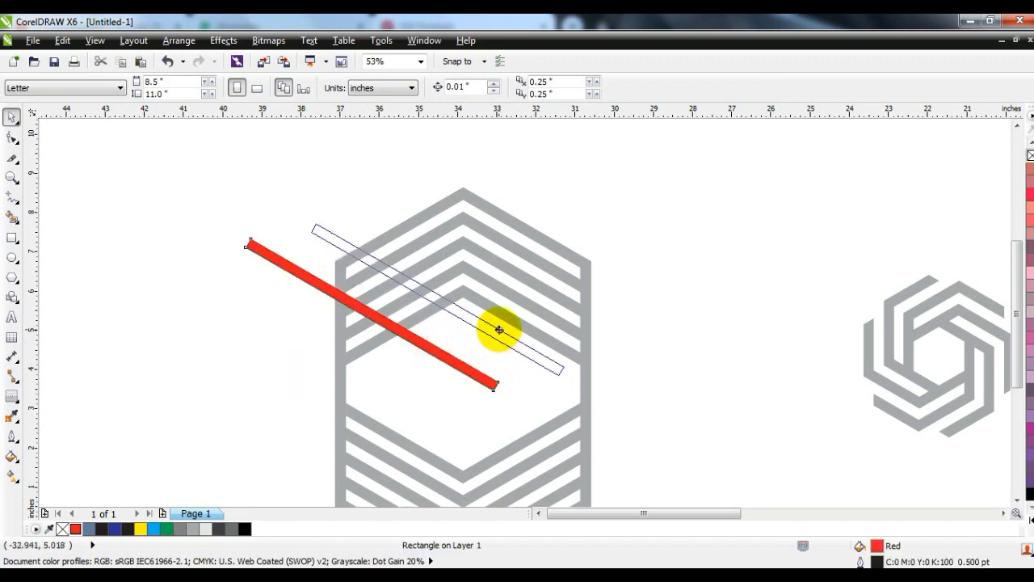
left_click_drag(499, 330, 499, 330)
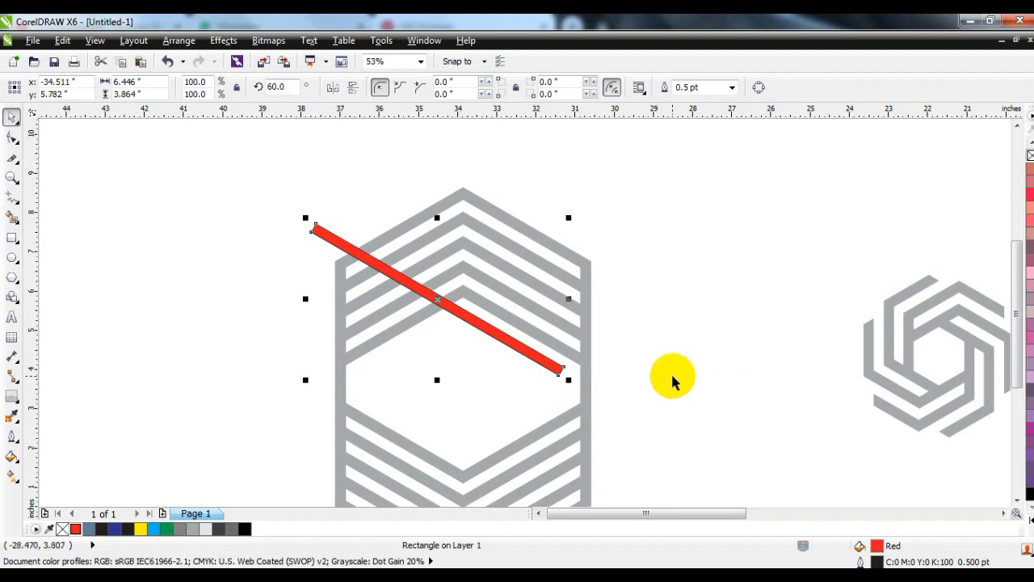
Add a copy of the red bar rotated to 0 degrees and move it just inside the grey shape's right edge.
left_click(551, 360)
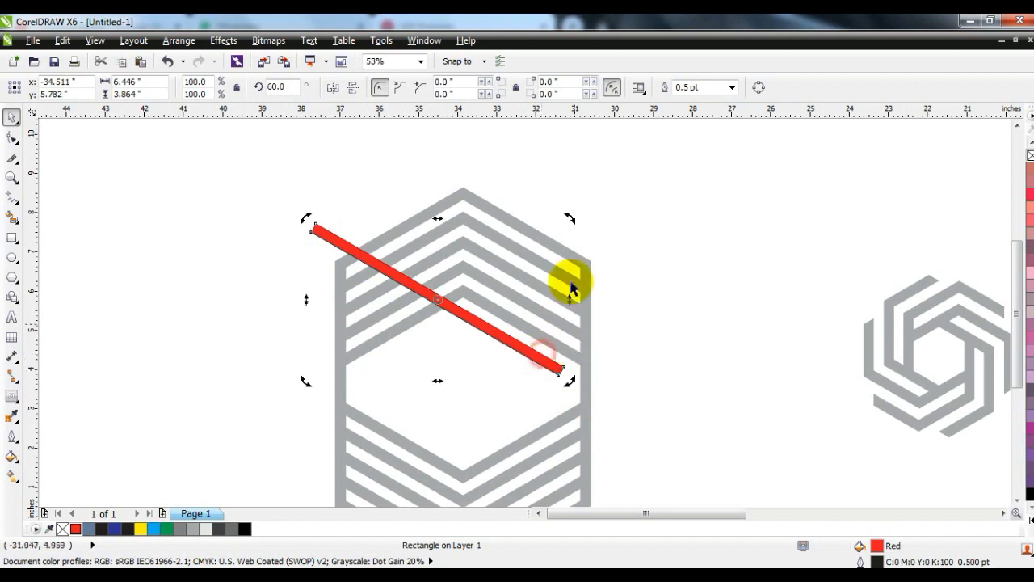
left_click_drag(568, 218, 531, 348)
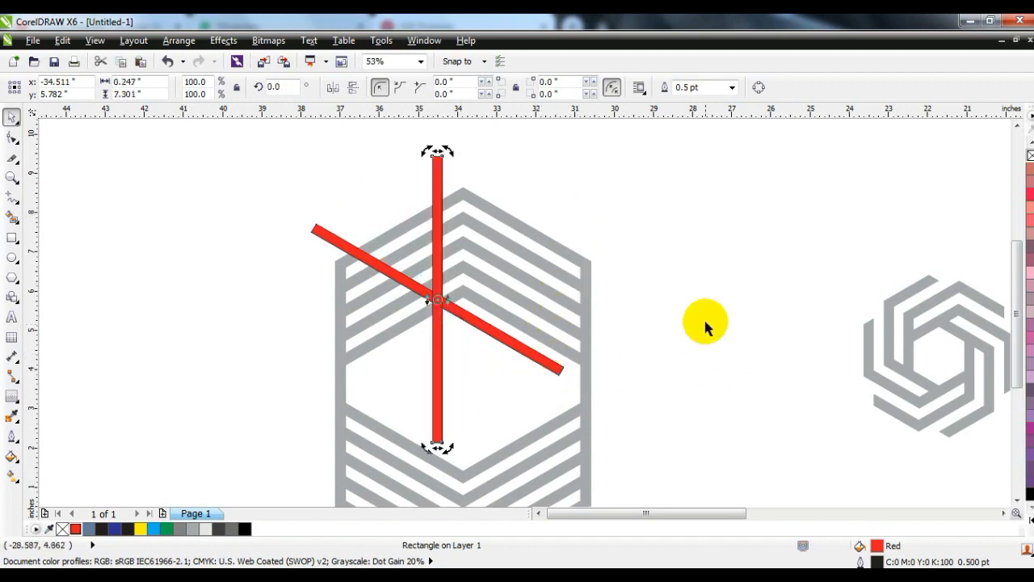
left_click(703, 322)
left_click_drag(438, 287, 565, 277)
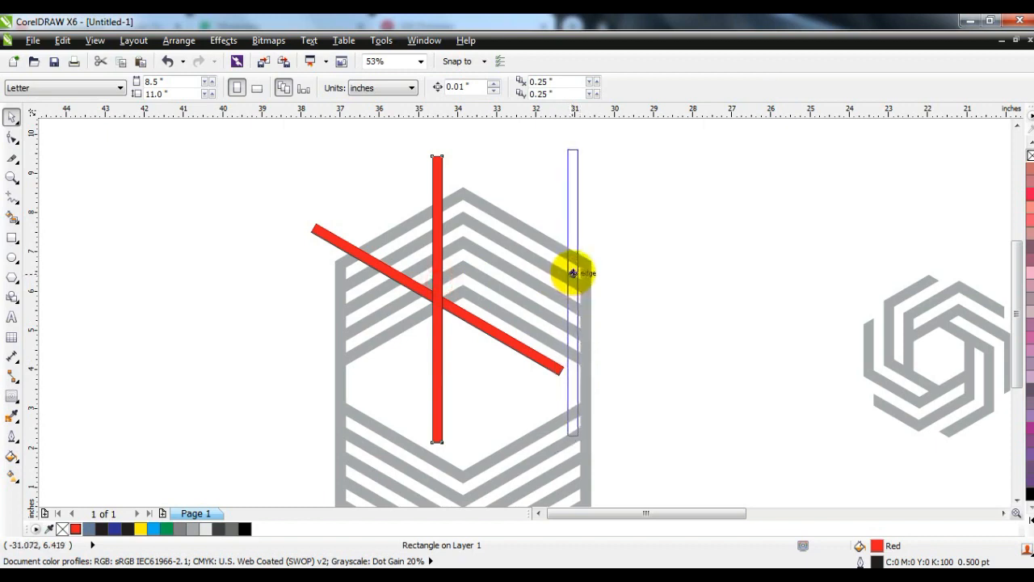
left_click_drag(572, 273, 572, 272)
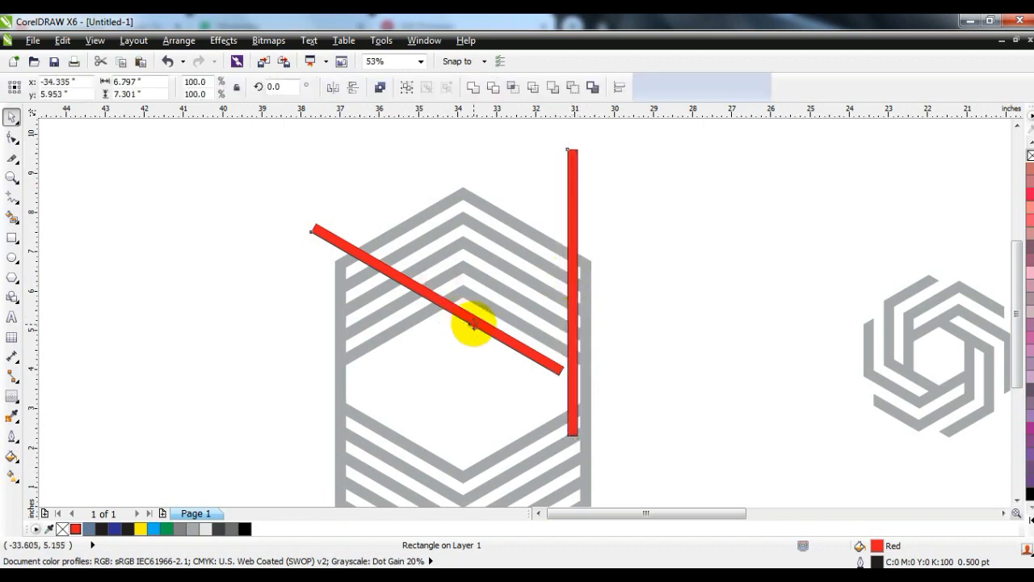
Weld the vertical and diagonal red bars into one object, keeping them in their original position.
left_click(469, 323, "shift")
left_click(473, 89)
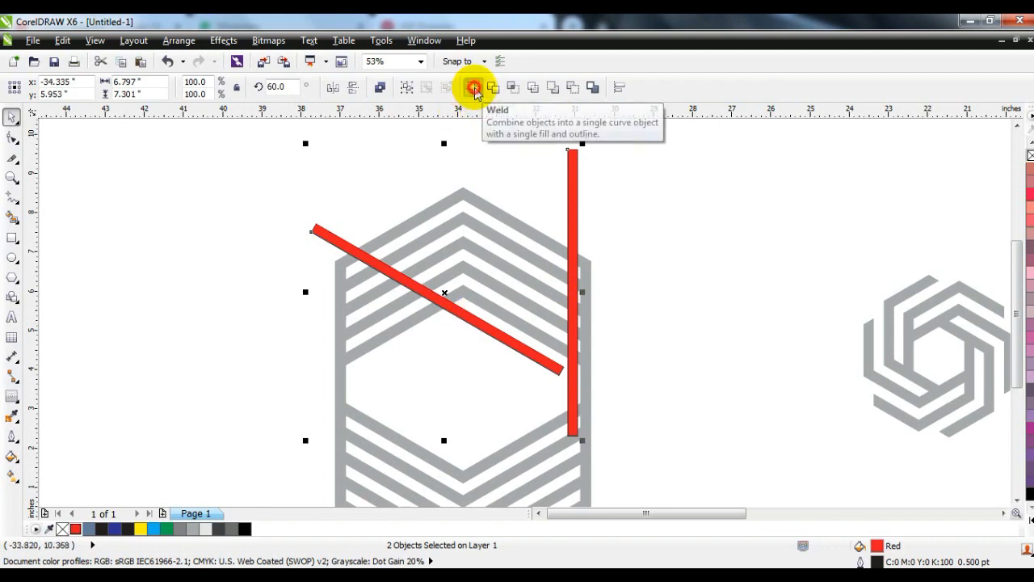
left_click(676, 267)
left_click_drag(572, 187, 601, 186)
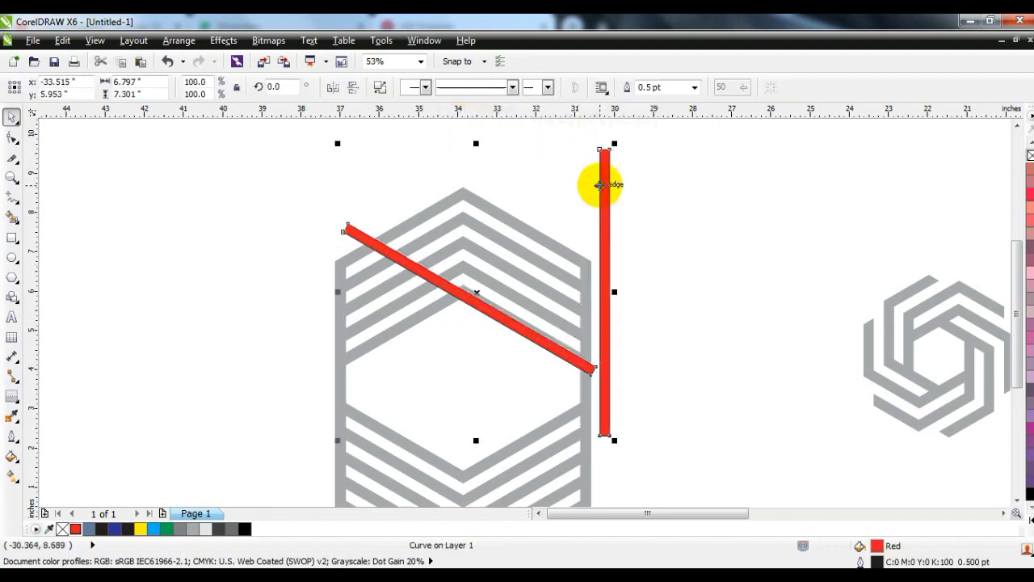
key("ctrl+z")
Trim the grey hexagon rings with the welded red bars and delete the red bars.
left_click(589, 415, "shift")
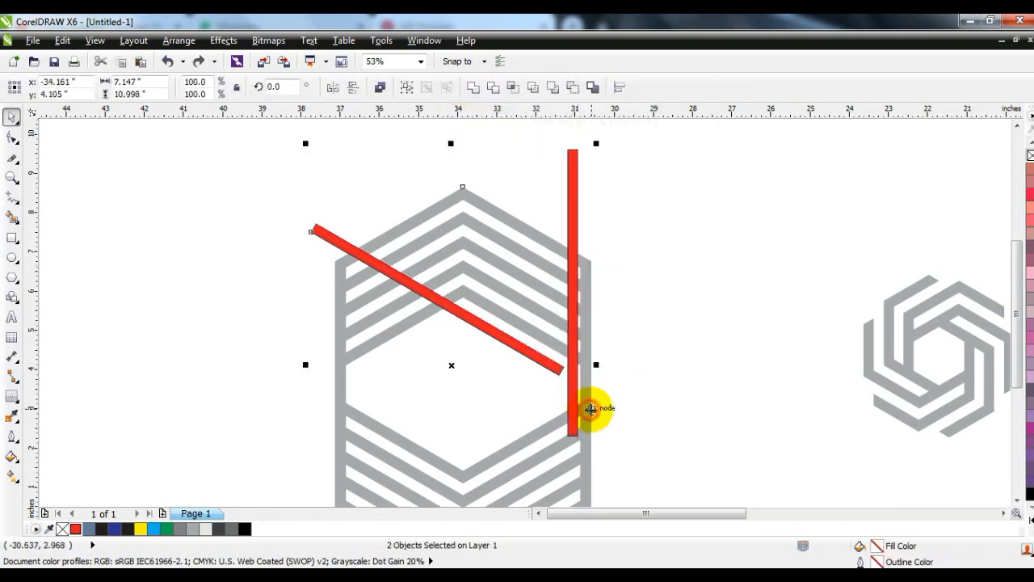
left_click(493, 89)
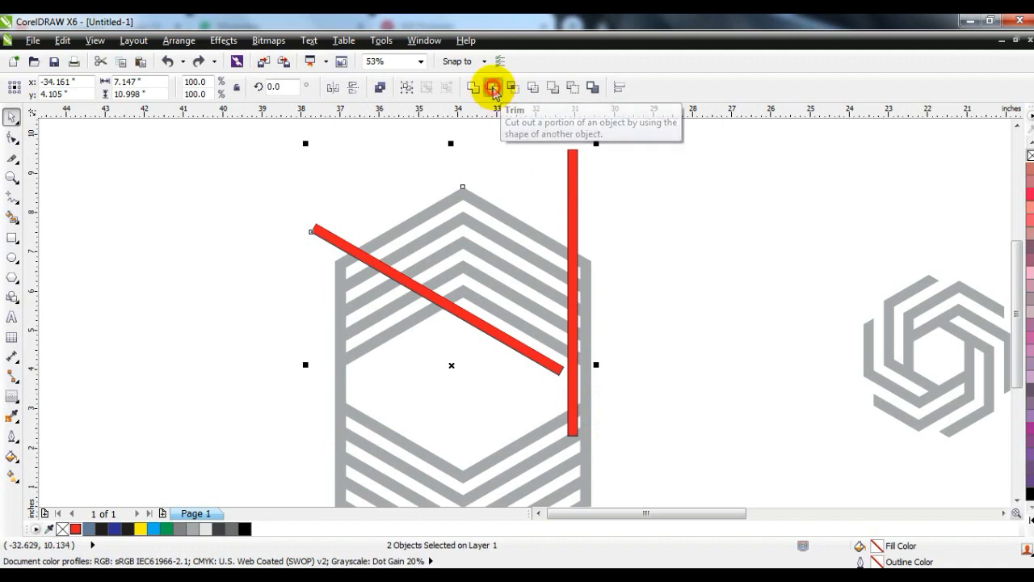
left_click(704, 258)
left_click_drag(575, 190, 217, 203)
key("Delete")
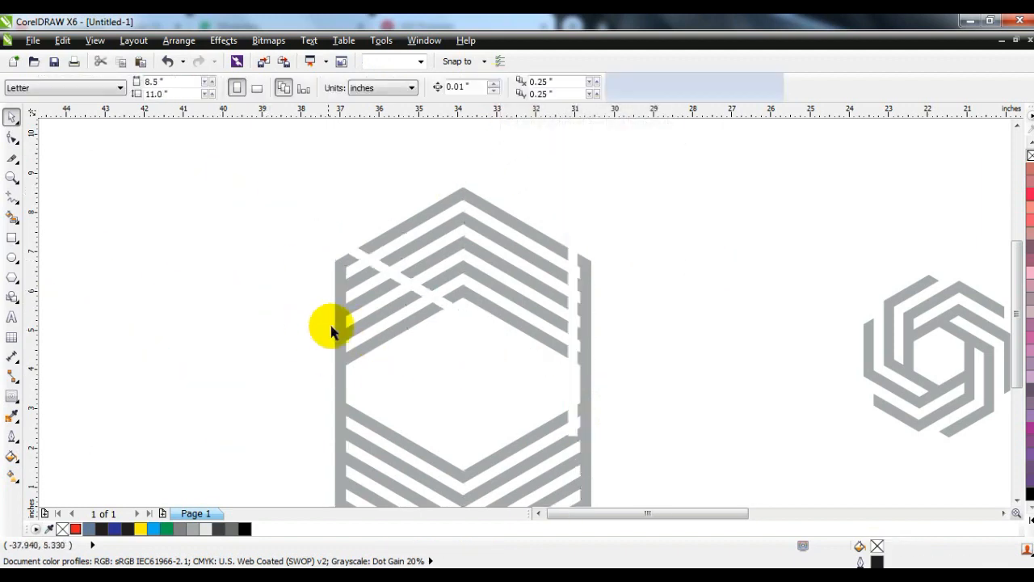
Break the trimmed grey shape apart and delete the side and lower pieces, keeping only the five upper chevron stripes.
left_click(345, 330)
left_click(379, 87)
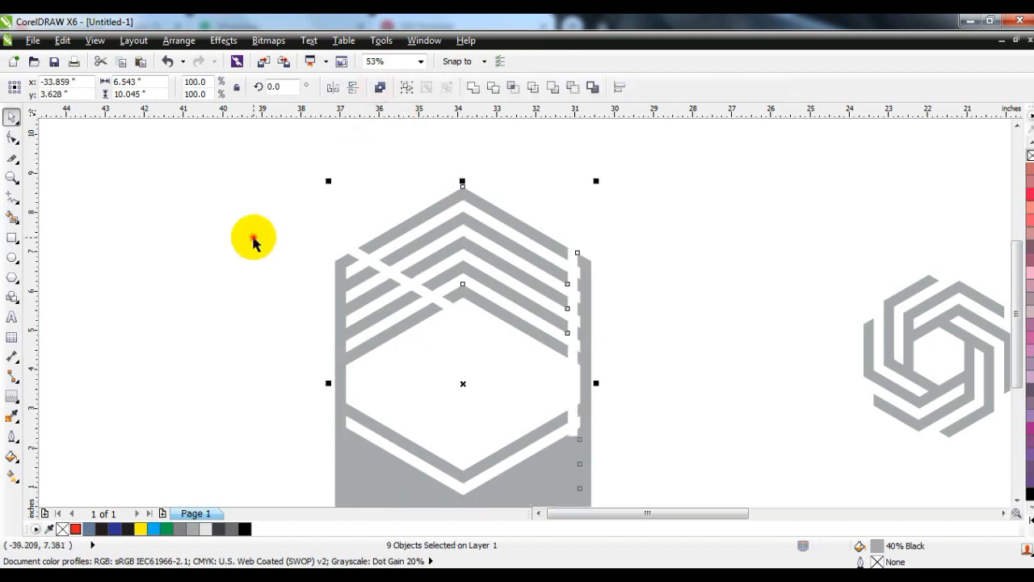
left_click(249, 231)
left_click(595, 309)
key("Delete")
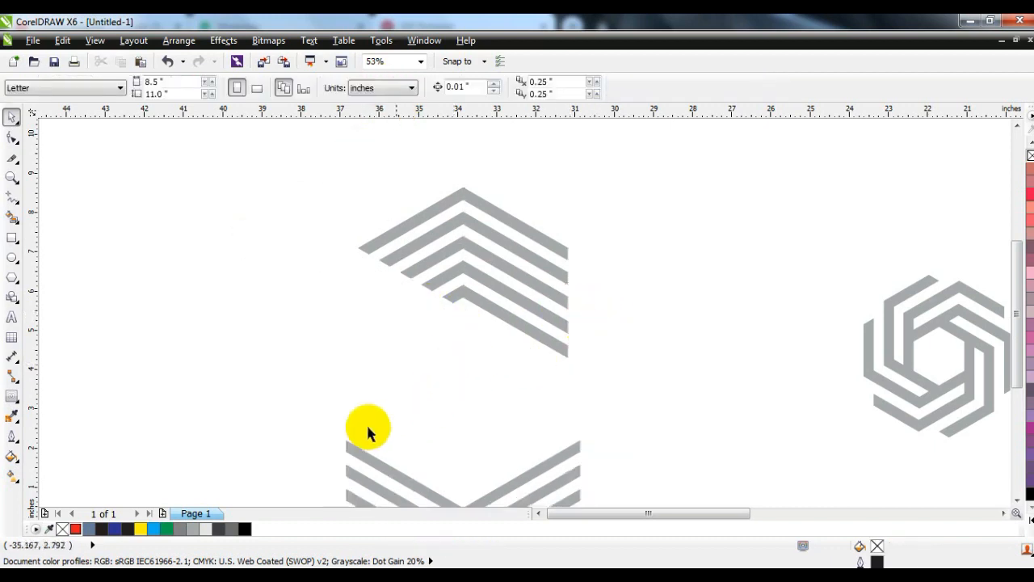
left_click(283, 409)
scroll(608, 459, "down", 2)
Fill the five chevron stripes with black (C100 M100 Y100 K100) and weld them into one object.
left_click_drag(649, 356, 344, 123)
left_click(244, 529)
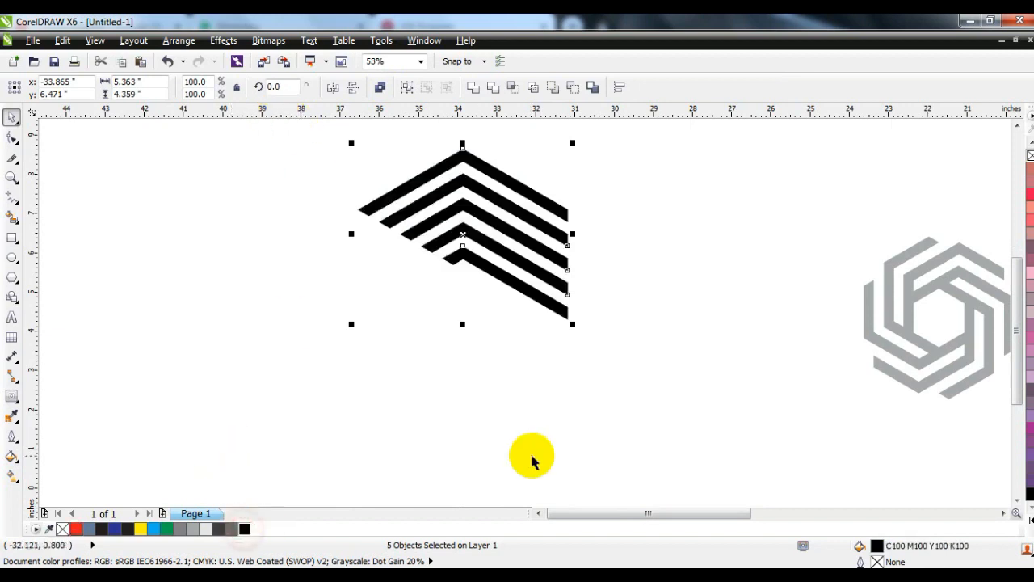
left_click(470, 88)
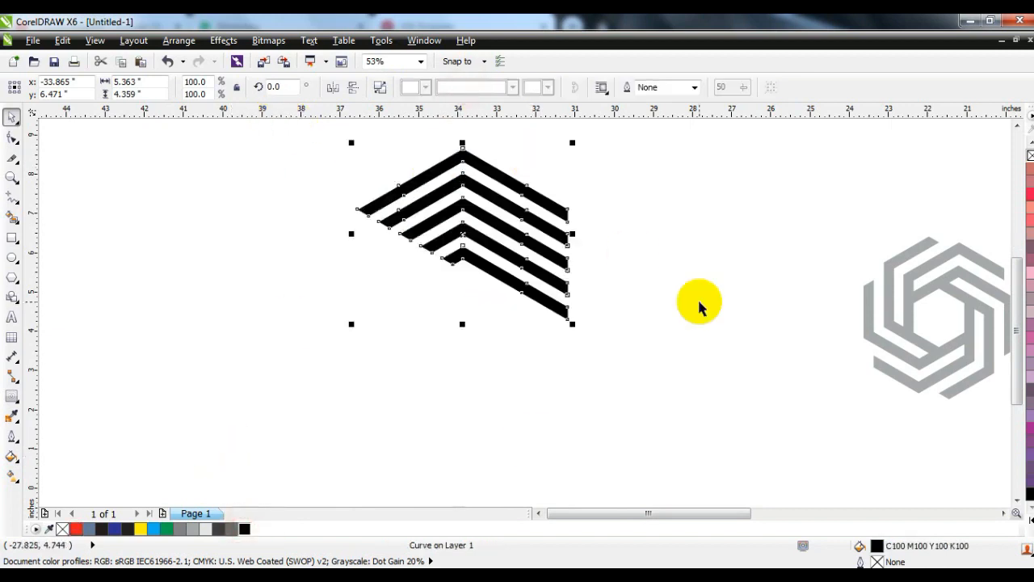
Add a copy of the black chevrons in place and mirror it horizontally and vertically.
left_click(333, 88)
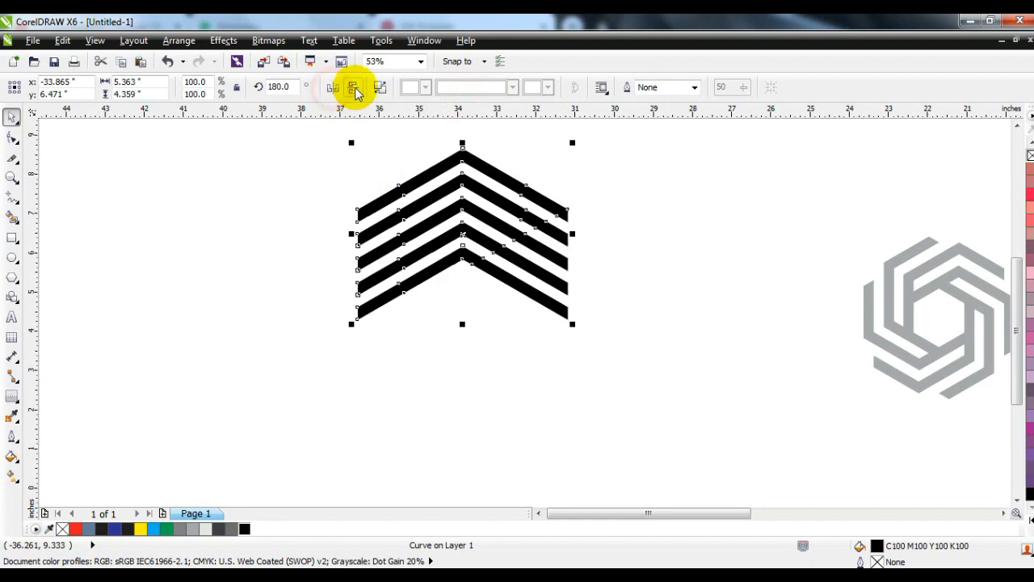
left_click(355, 88)
left_click(354, 87)
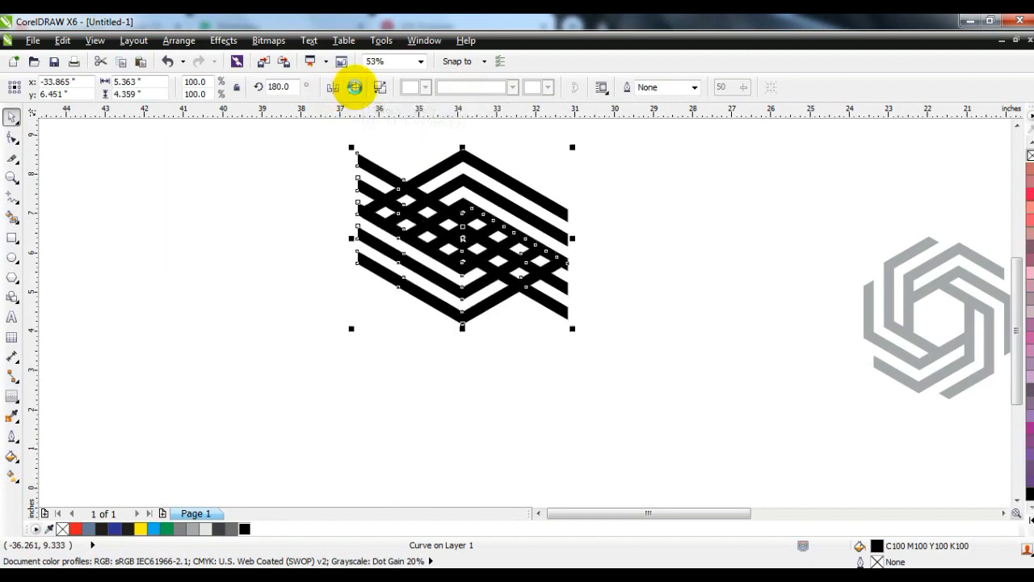
Nudge the mirrored copy straight down to a centre y of 4.731 inches, leaving a narrow diagonal gap below the original chevrons.
key("Down")
key("Down")
key("Down")
key("Down")
key("Down")
key("Down")
key("Down")
key("Down")
key("Down")
key("Down")
key("Down")
key("Down")
key("Down")
key("Down")
key("Down")
key("Down")
key("Down")
key("Down")
key("Down")
key("Down")
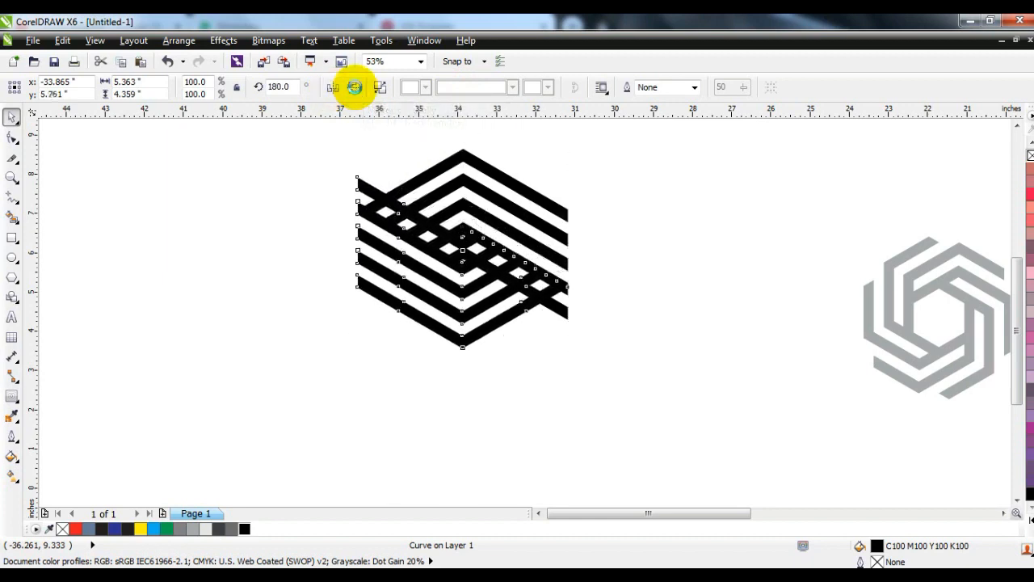
key("Down")
key("Down")
key("Down")
key("Down")
key("Down")
key("Down")
key("Down")
key("Down")
key("Down")
key("Down")
key("Down")
key("Down")
key("Down")
key("Down")
key("Down")
key("Down")
key("Down")
key("Down")
key("Down")
key("Down")
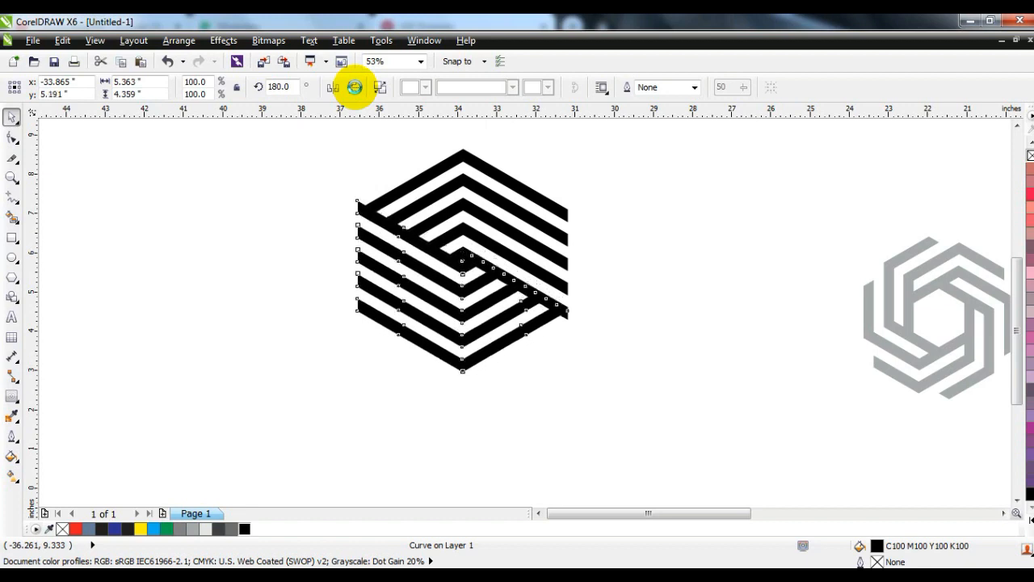
key("Down")
key("Down")
key("Down")
key("Down")
key("Down")
key("Down")
key("Down")
key("Down")
key("Down")
key("Down")
key("Down")
key("Down")
key("Down")
key("Down")
key("Down")
key("Down")
key("Down")
key("Down")
key("Down")
key("Down")
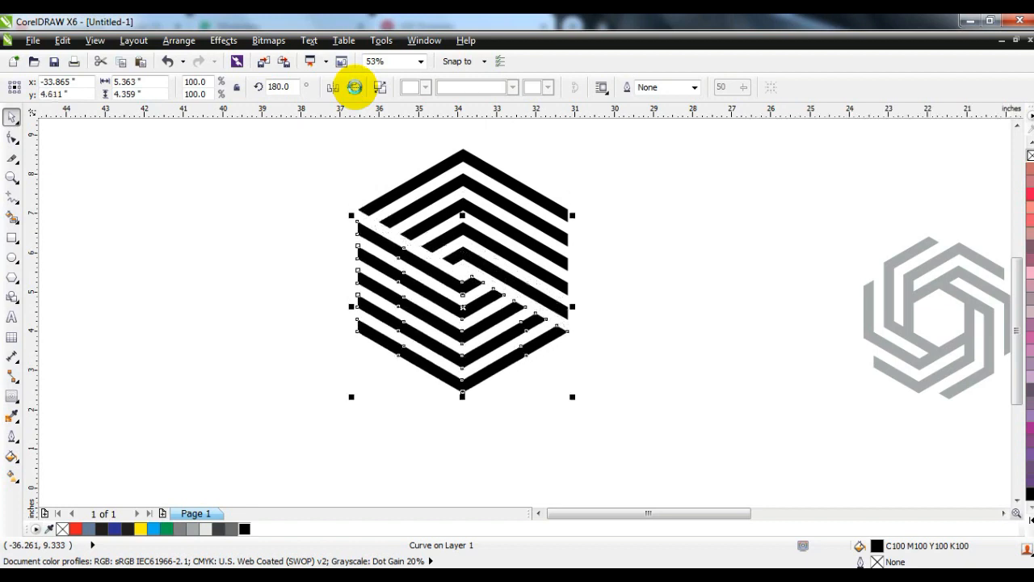
key("Up")
key("Up")
key("Up")
key("Up")
key("Up")
key("Up")
key("Up")
key("Up")
key("Up")
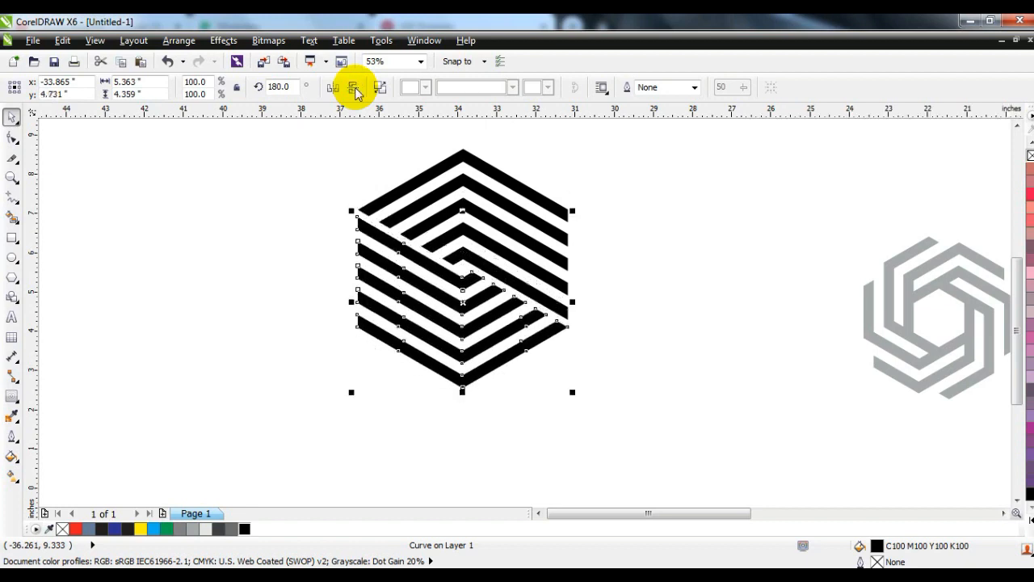
Fill the lower chevron half with 90% Black and move the whole hexagon logo beside the grey spiral logo.
left_click(219, 529)
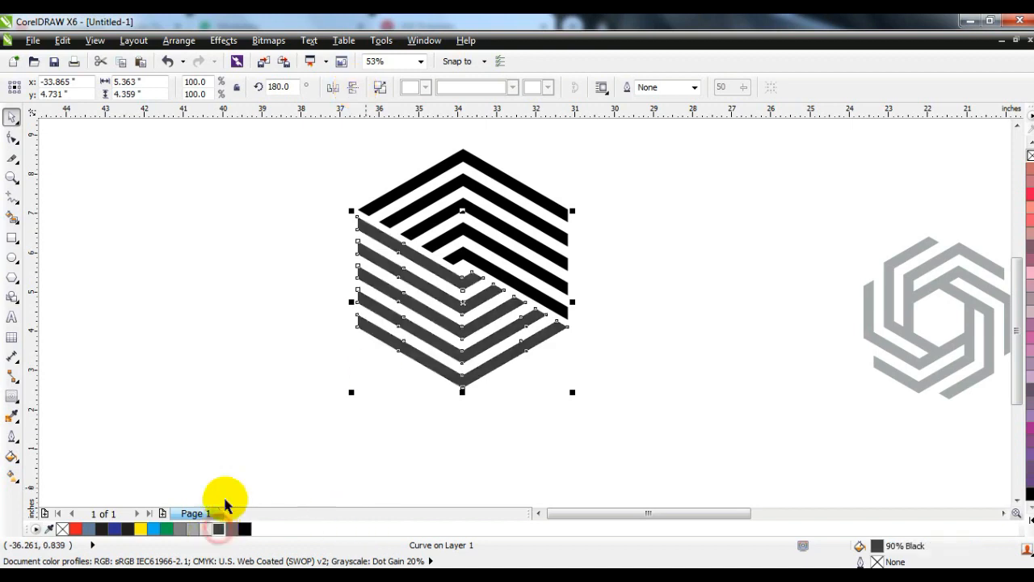
left_click(275, 382)
scroll(381, 404, "down", 2)
left_click_drag(434, 337, 547, 358)
left_click(578, 436)
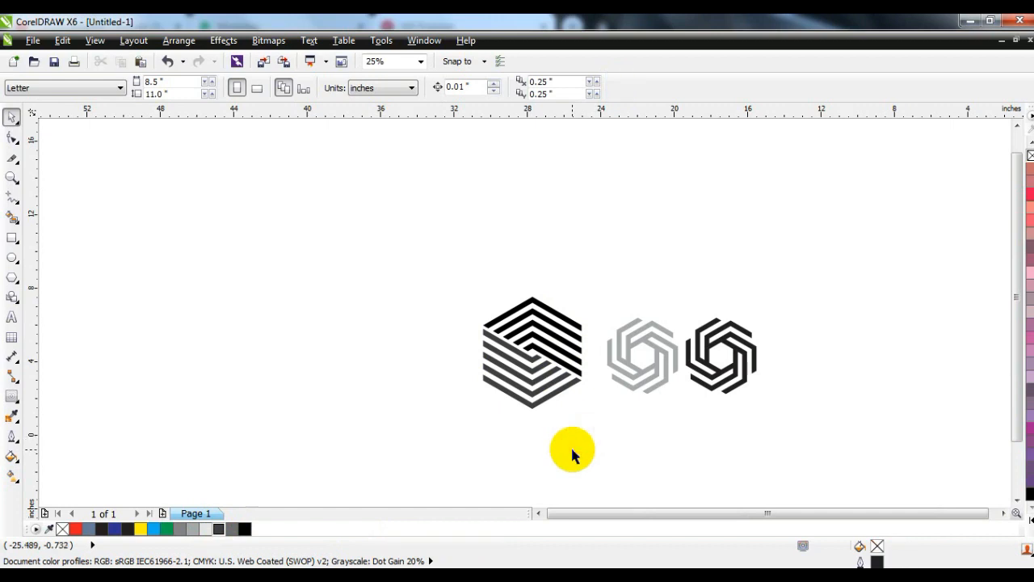
Zoom to both halves of the striped hexagon logo and examine it in the full-screen preview.
left_click_drag(605, 450, 470, 267)
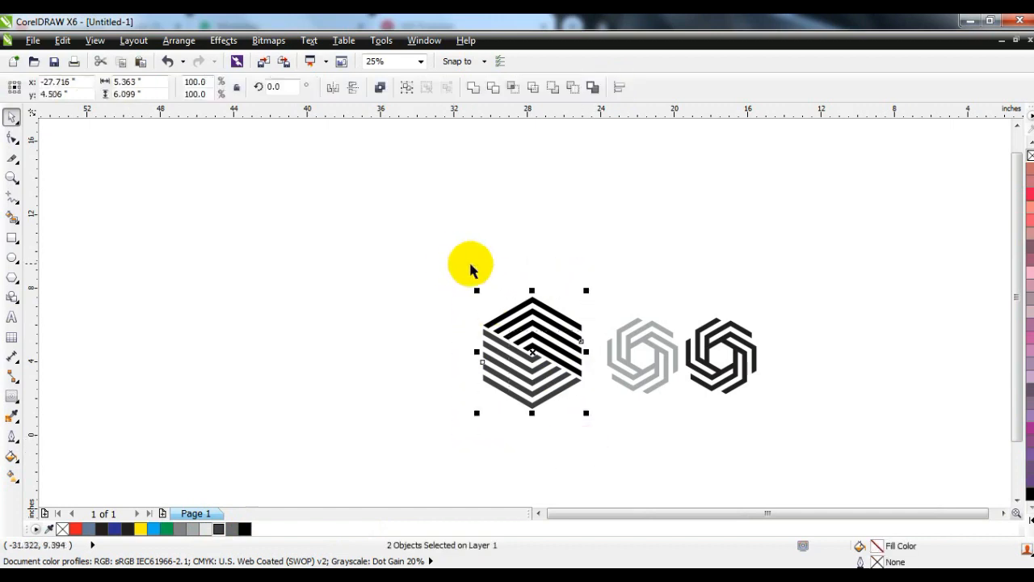
key("shift+F2")
key("F9")
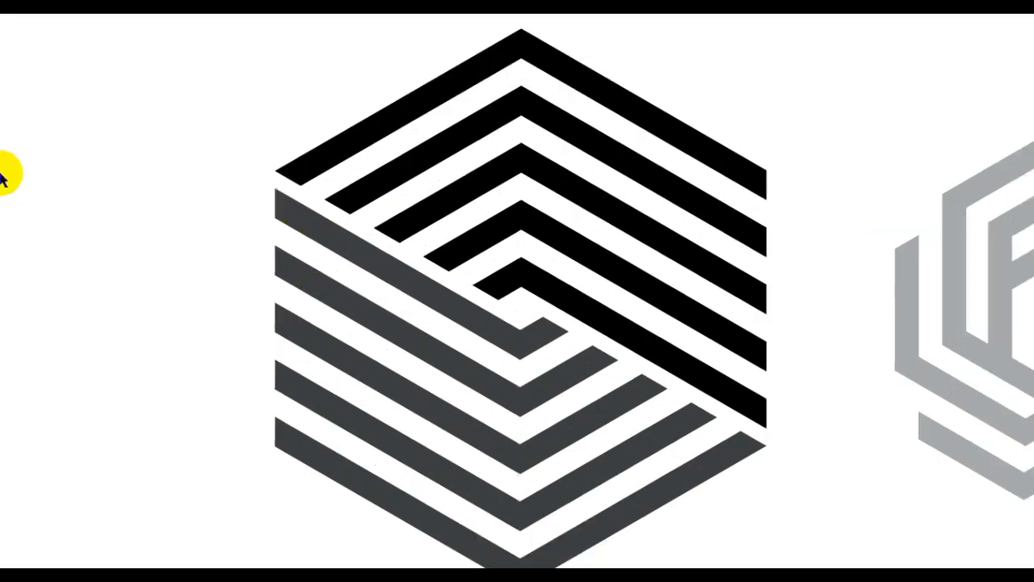
left_click(102, 270)
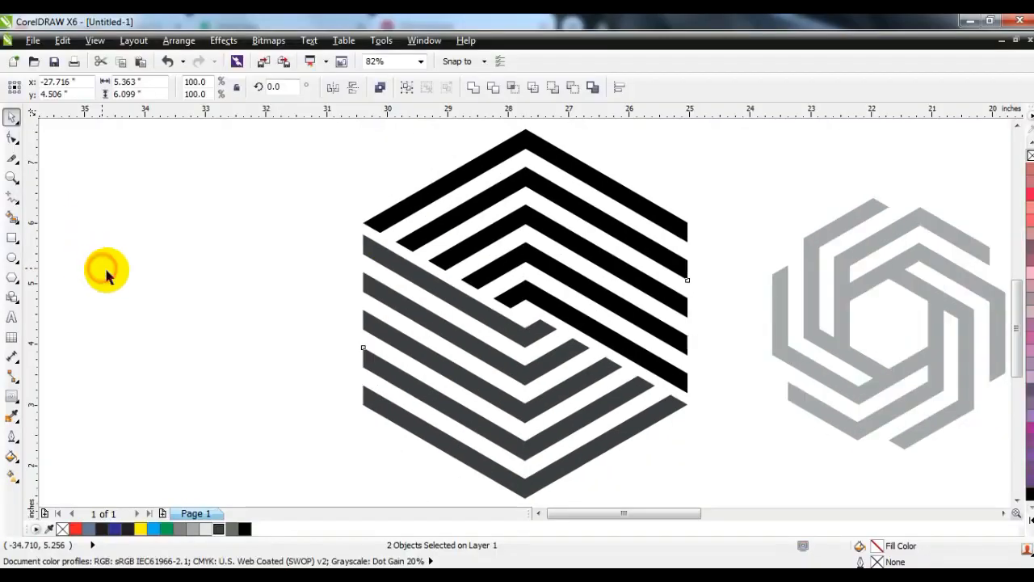